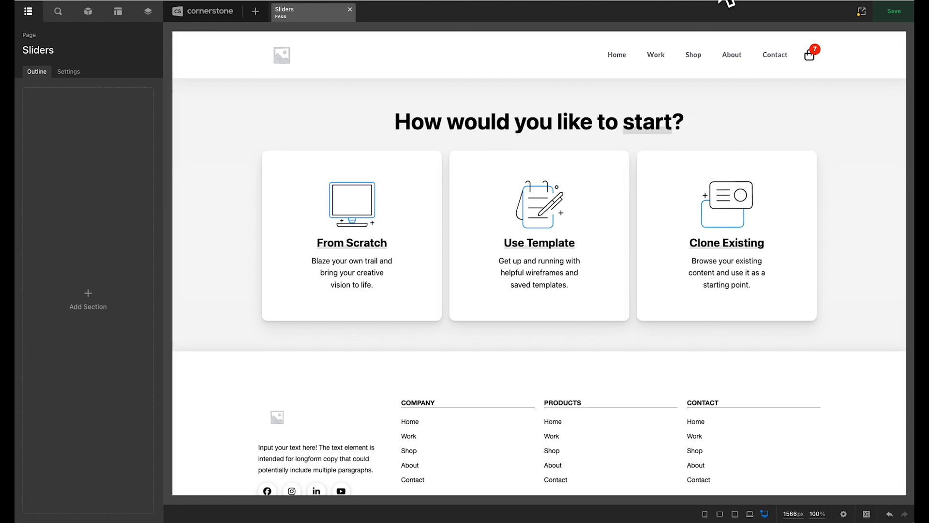
Start the page from scratch with a two-column section and place a Slider (Stacked) element in the second column.
left_click(365, 213)
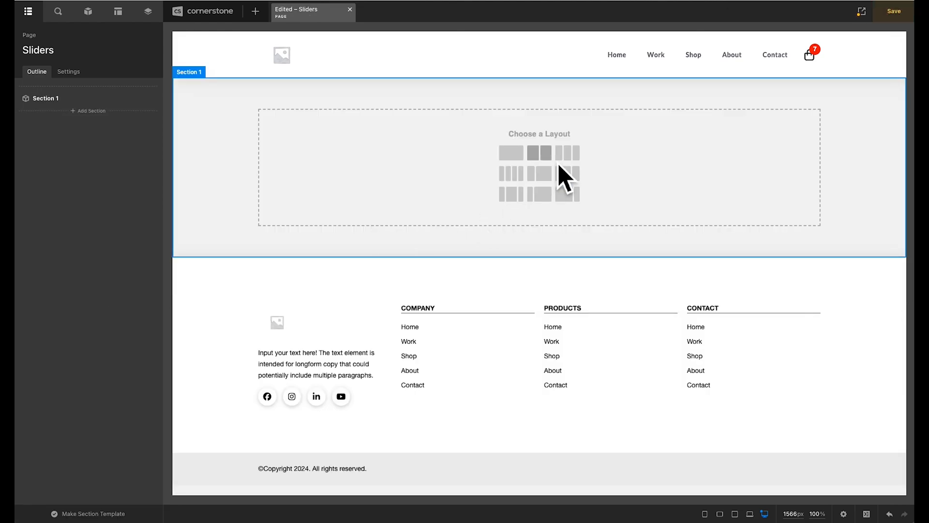
left_click(554, 163)
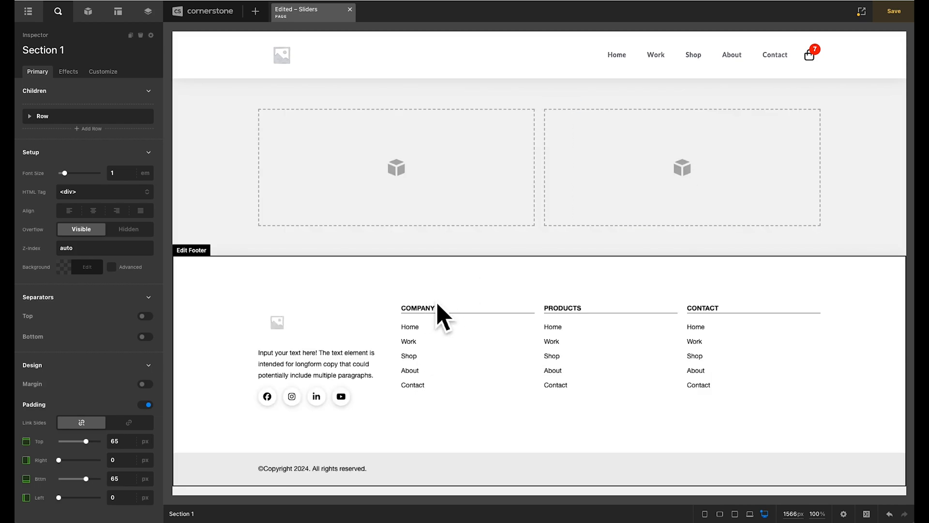
left_click(90, 13)
type("slid")
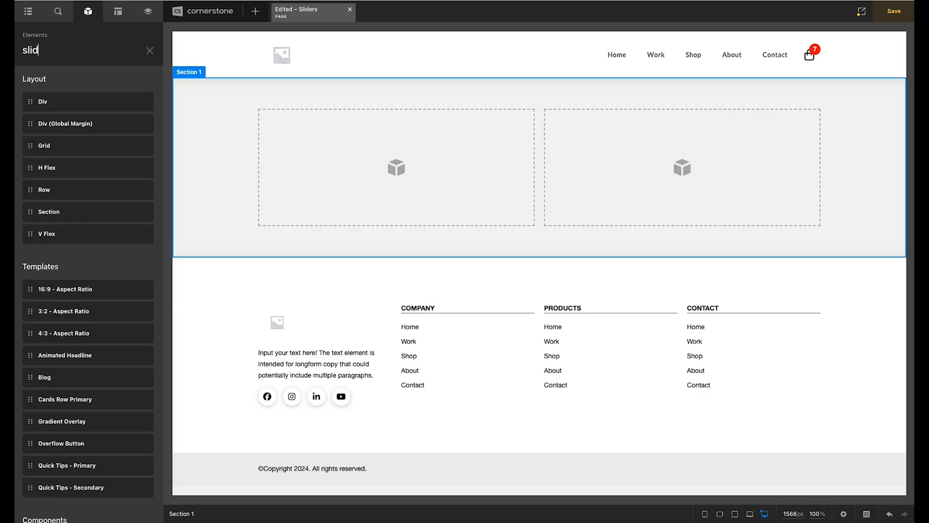
type("er")
left_click_drag(32, 125, 615, 213)
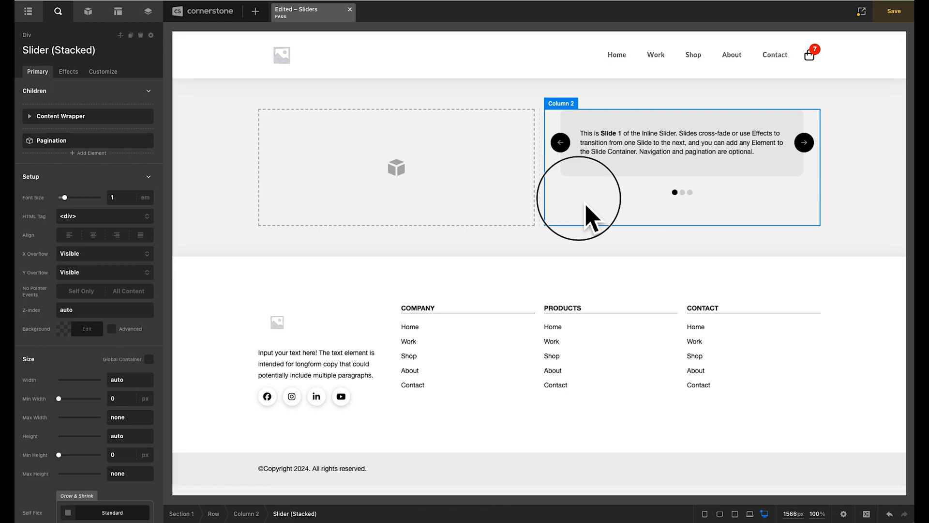
Delete the Pagination and Slide Navigation elements from the stacked slider.
left_click(586, 205)
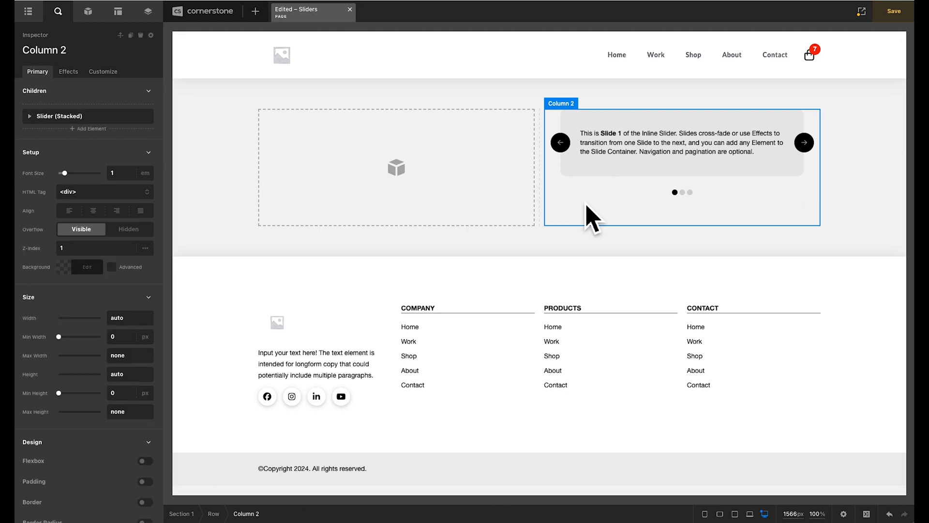
left_click(630, 199)
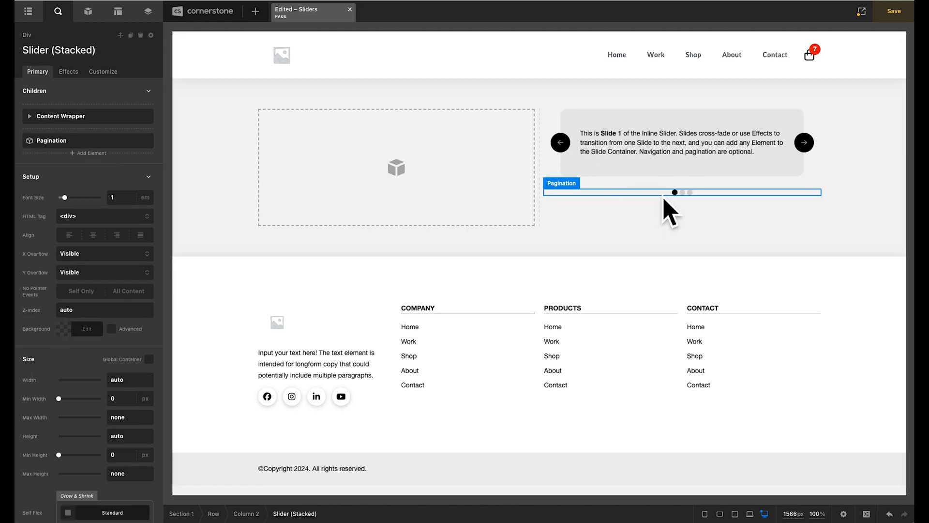
key("Escape")
left_click(606, 197)
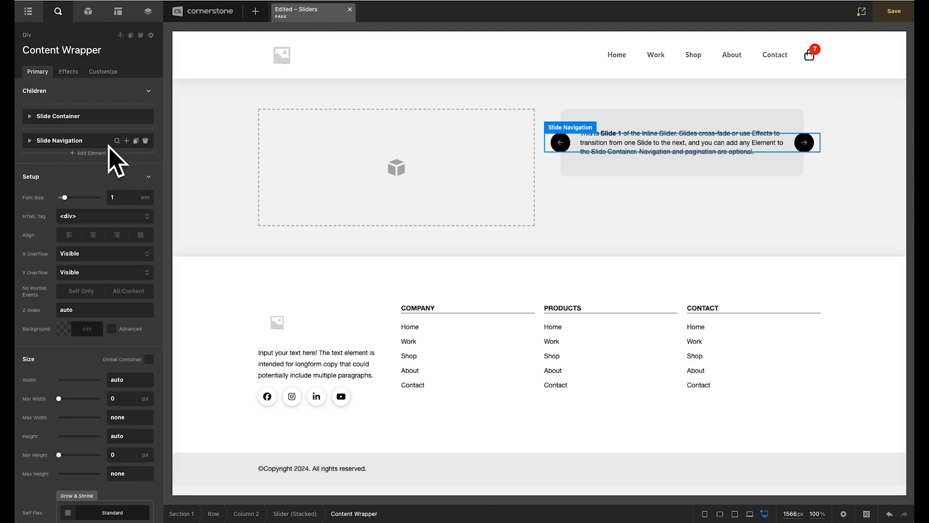
left_click(145, 140)
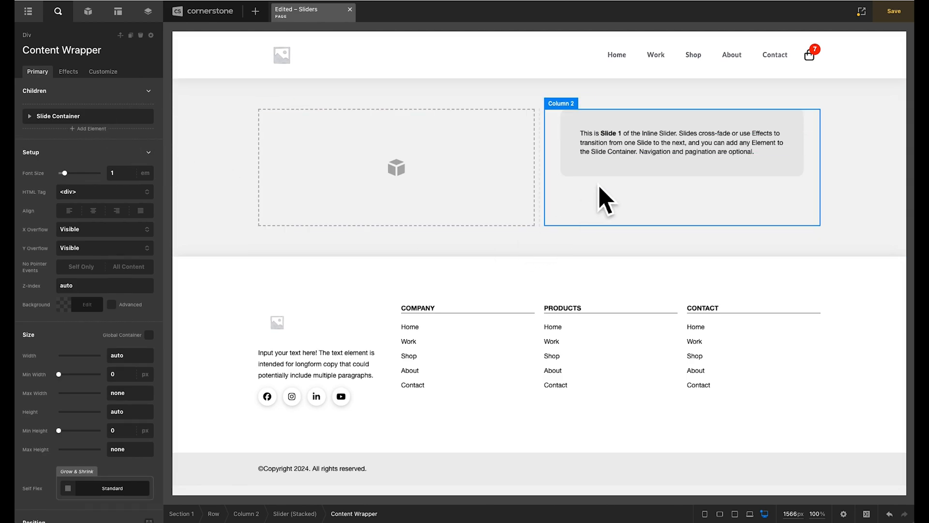
Turn off the Global Container option in the Slide Container's content sizing.
left_click(589, 209)
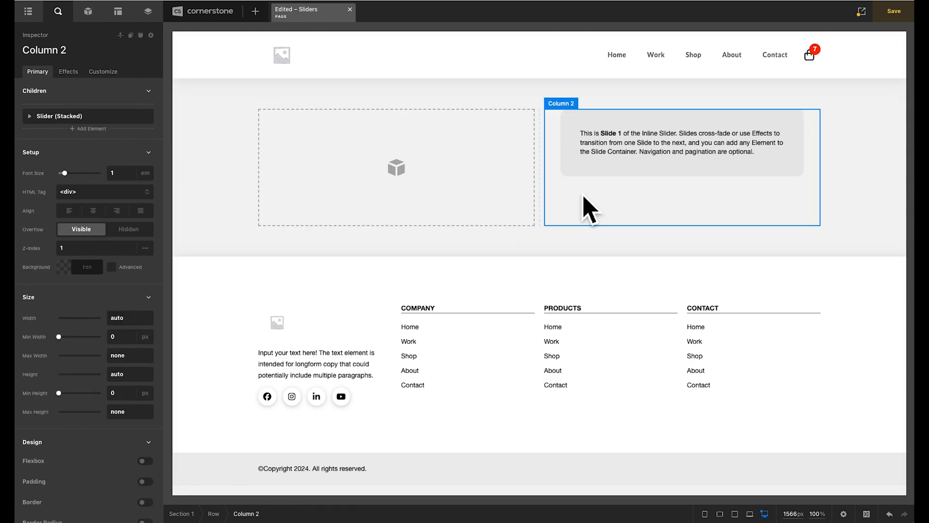
left_click(566, 183)
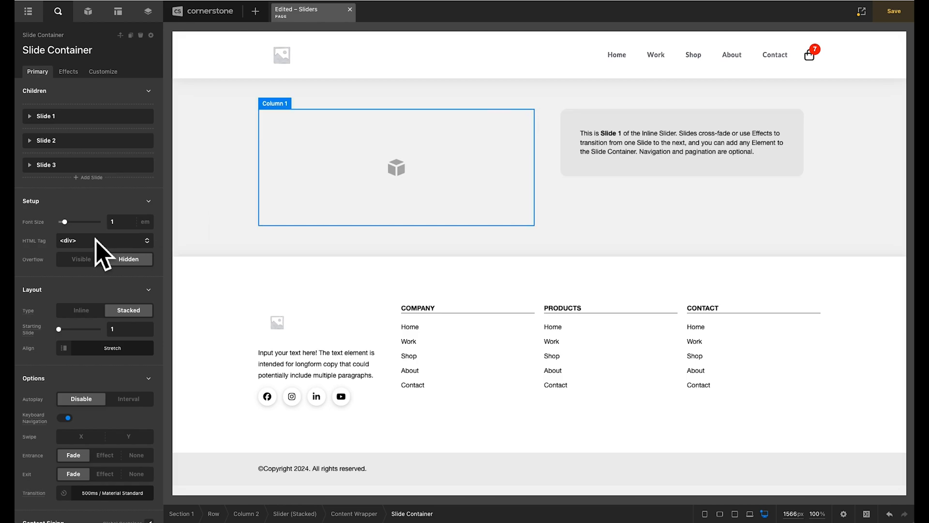
scroll(103, 227, "down", 2)
left_click(150, 420)
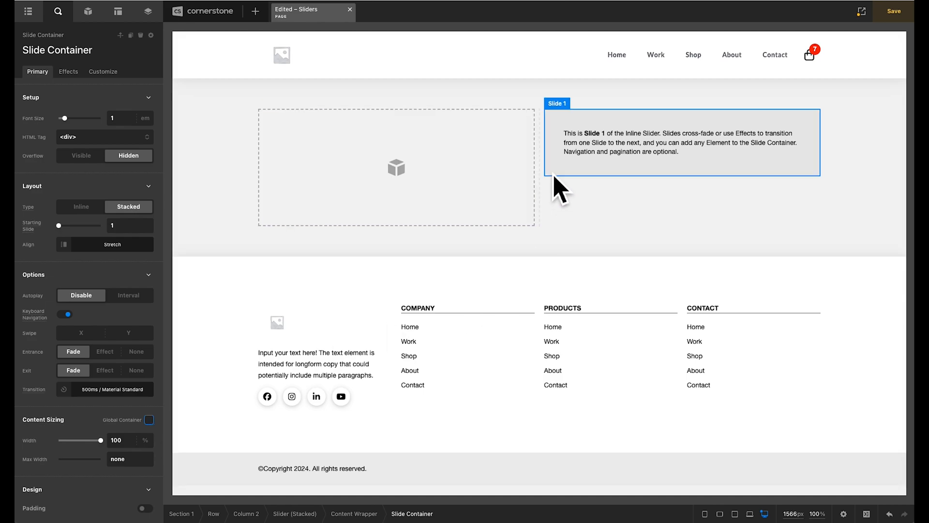
Enable Flexbox on the slider's Content Wrapper with horizontal direction and vertical alignment set to Stretch.
left_click(358, 515)
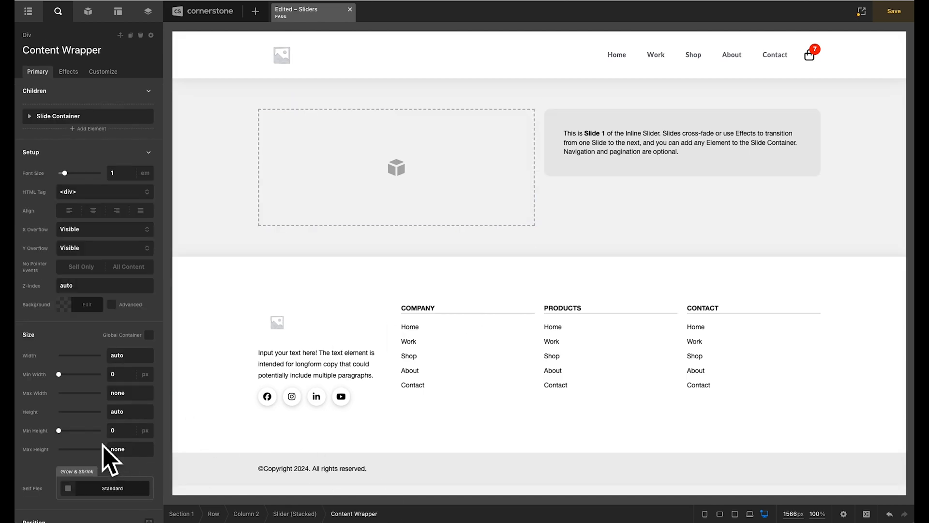
scroll(101, 465, "down", 8)
scroll(99, 458, "down", 3)
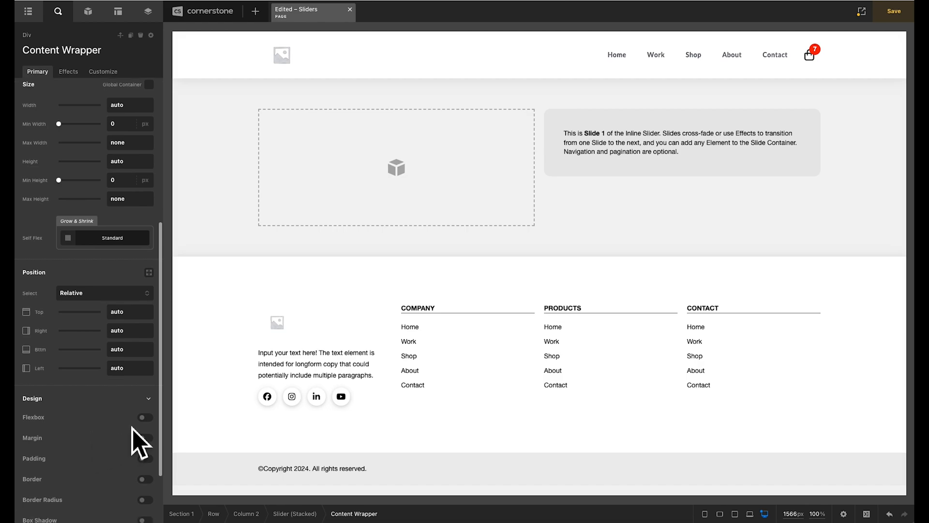
left_click(146, 417)
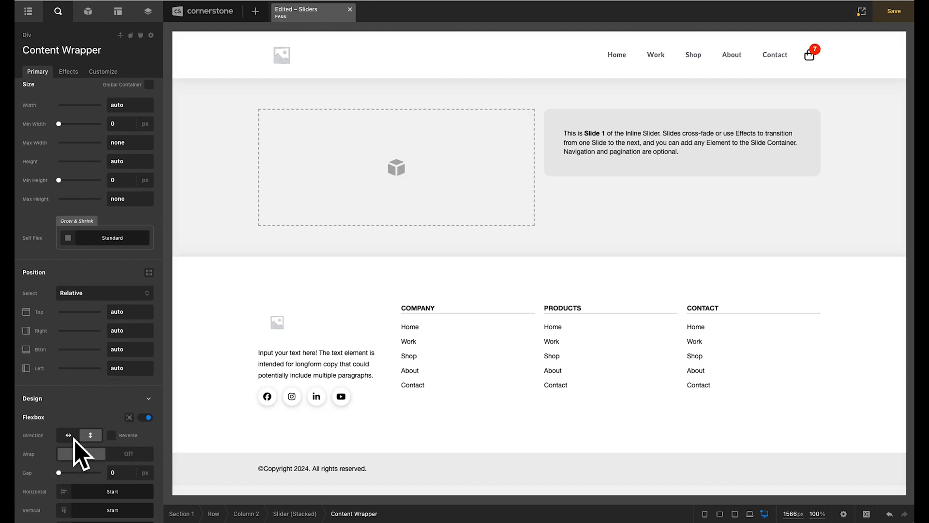
left_click(95, 510)
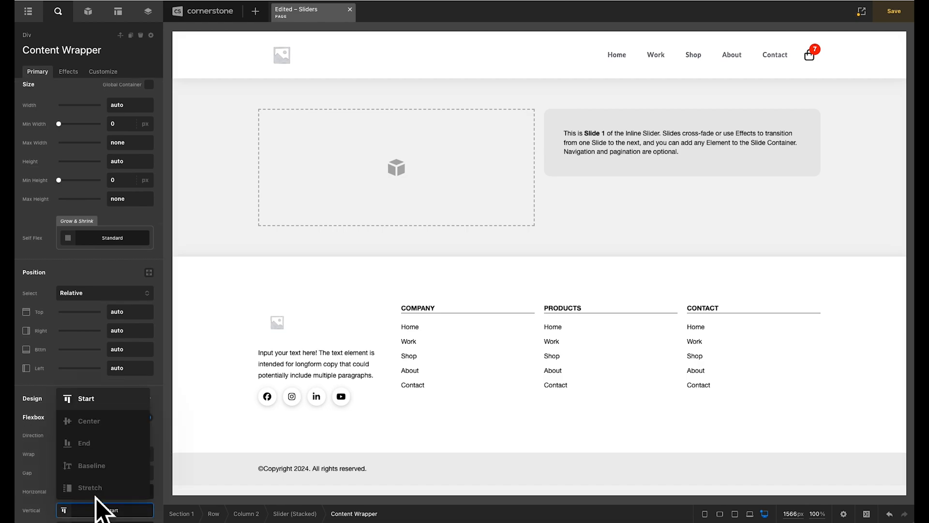
left_click(102, 493)
Enable Flexbox on the Slider (Stacked) div with horizontal direction and vertical alignment set to Stretch.
left_click(295, 514)
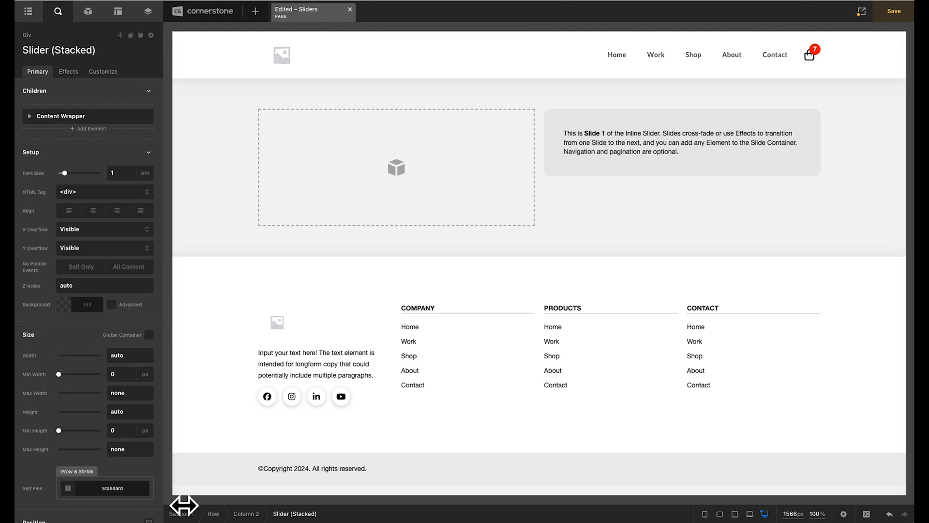
scroll(135, 467, "down", 4)
left_click(146, 459)
left_click(69, 477)
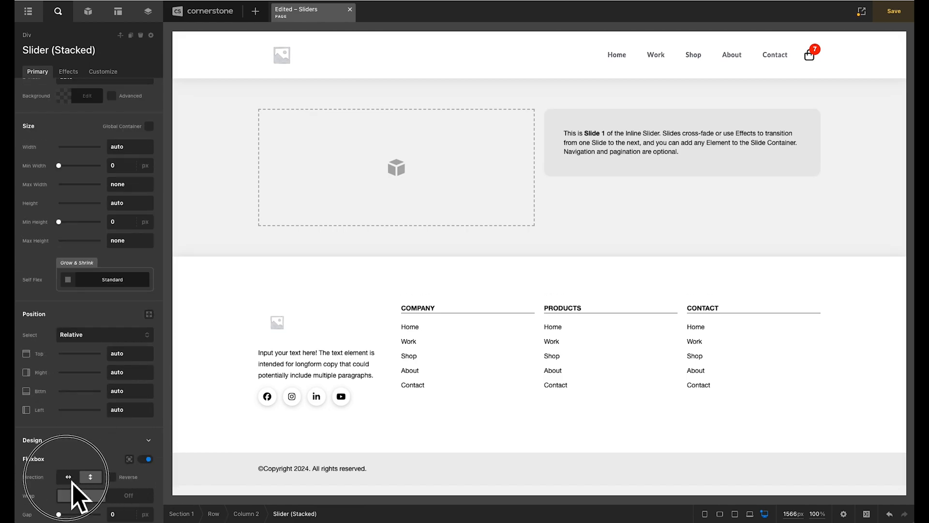
scroll(79, 494, "down", 2)
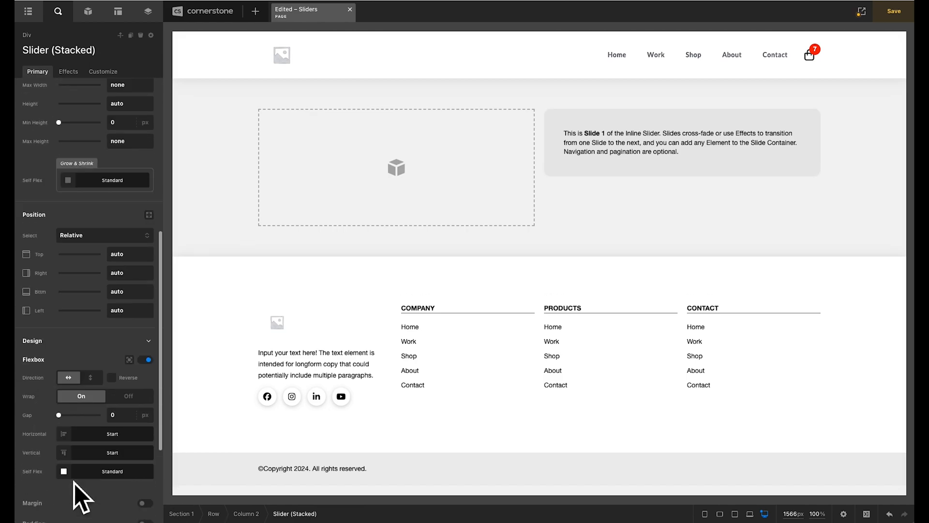
left_click(90, 460)
left_click(94, 449)
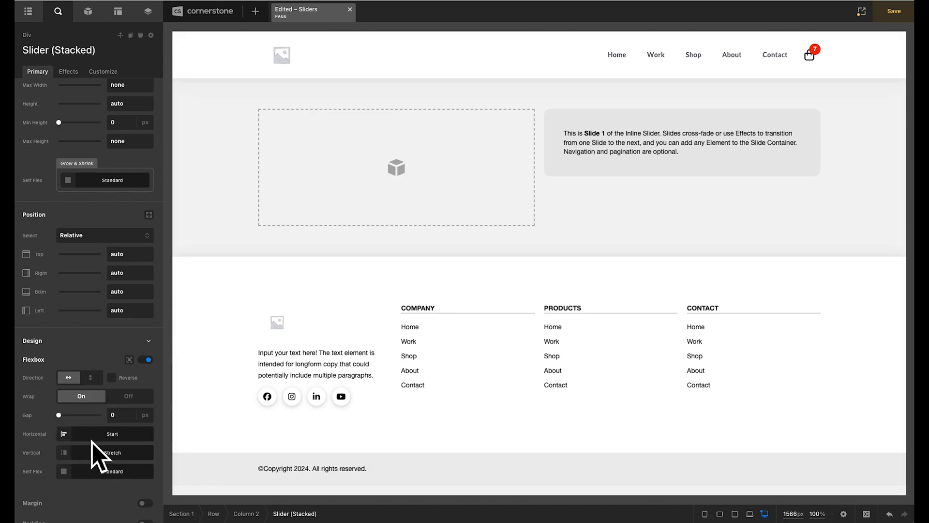
Enable Flexbox on Column 2 with horizontal direction and vertical alignment set to Stretch.
left_click(246, 514)
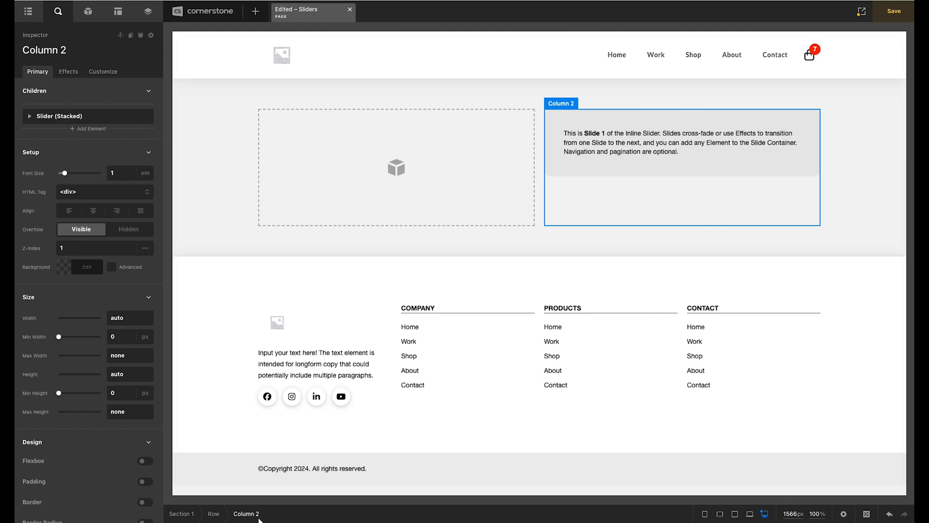
left_click(145, 461)
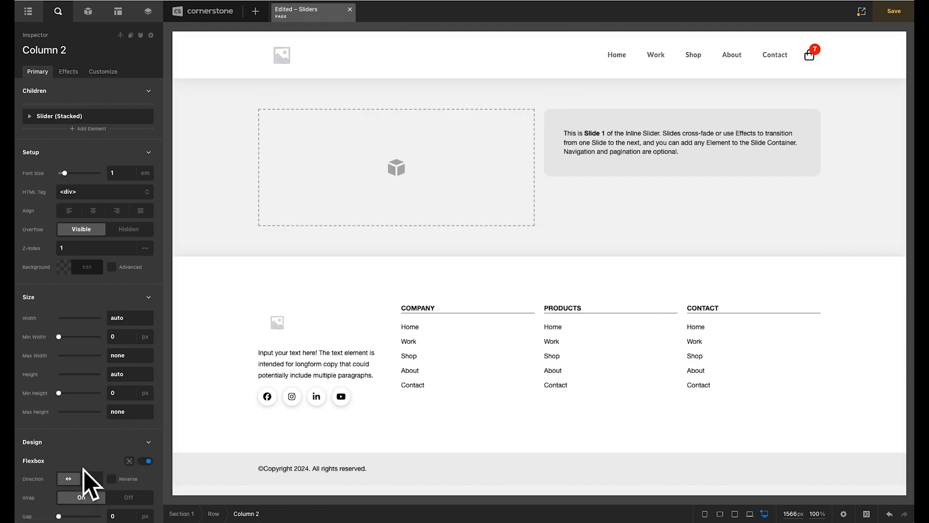
scroll(85, 481, "down", 3)
left_click(95, 453)
left_click(92, 429)
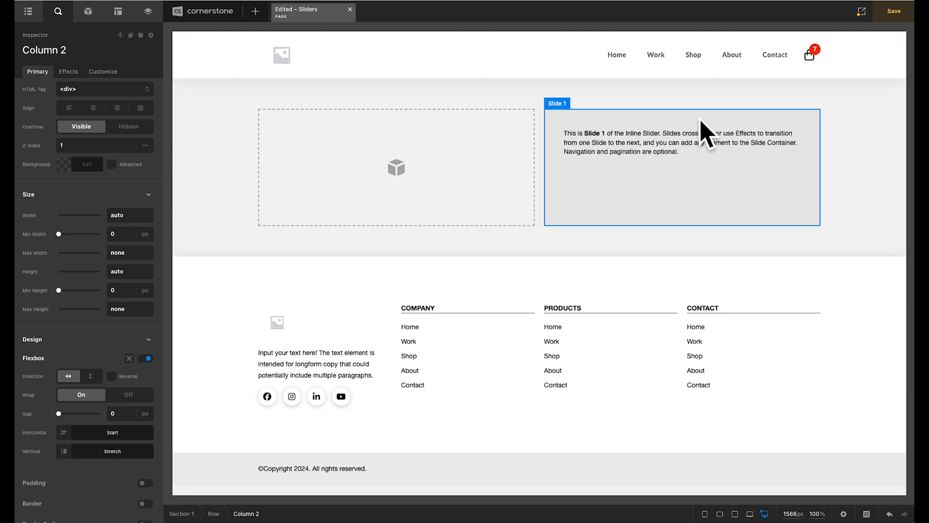
Nest a Row element with a single-column layout inside the section's empty first column.
left_click(255, 147)
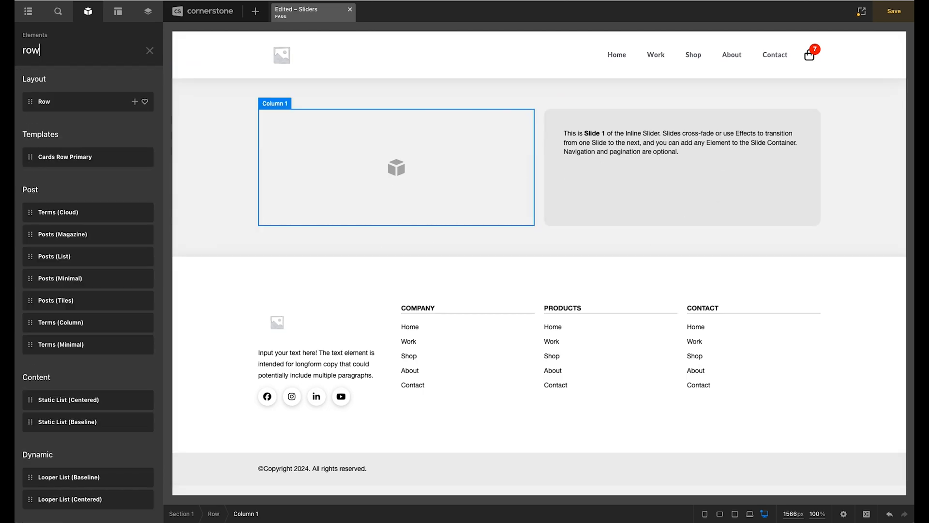
left_click_drag(48, 99, 304, 194)
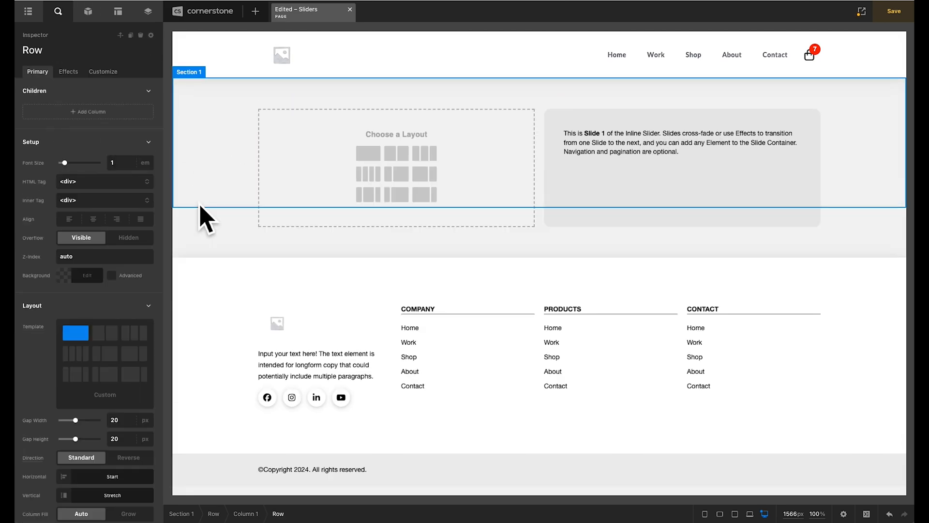
left_click(407, 162)
Add a Headline element to the nested row's column.
left_click(91, 112)
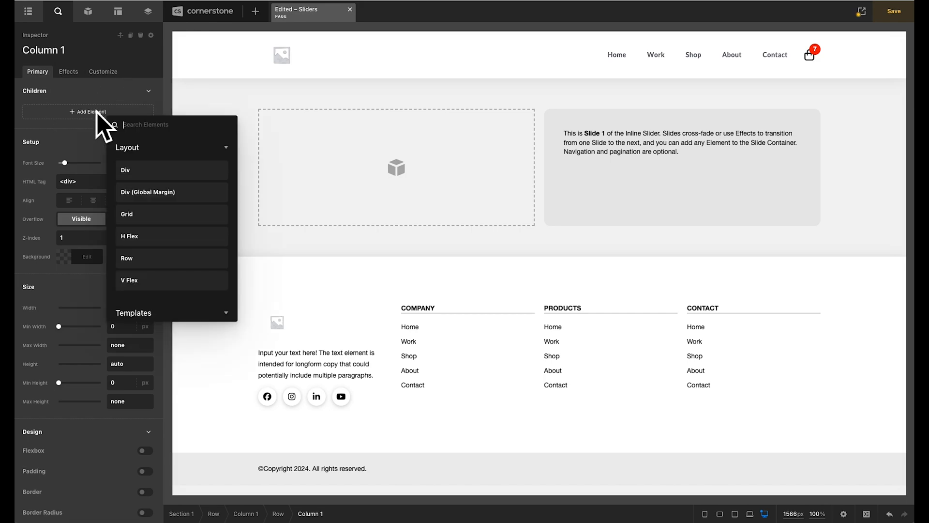
type("head")
left_click(131, 176)
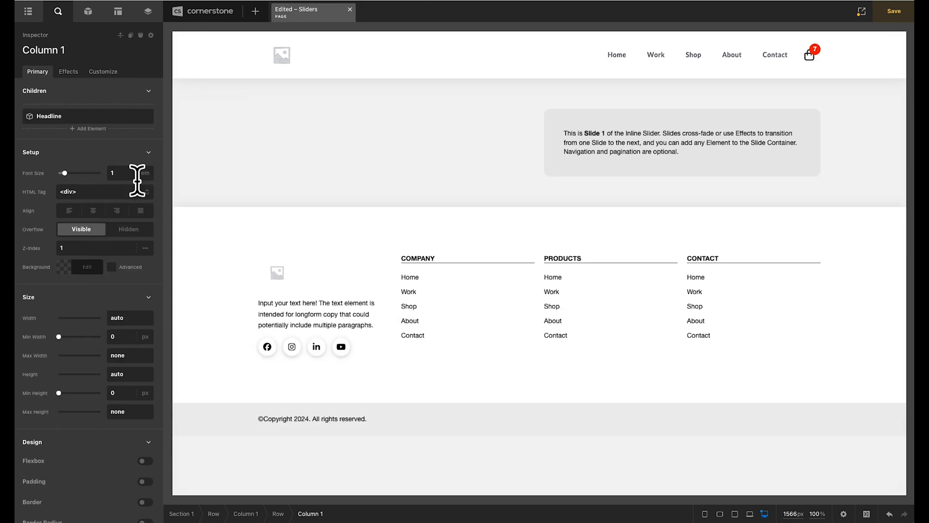
Set the headline's HTML tag to h2 and its text size to 2 em.
left_click(283, 116)
left_click(97, 130)
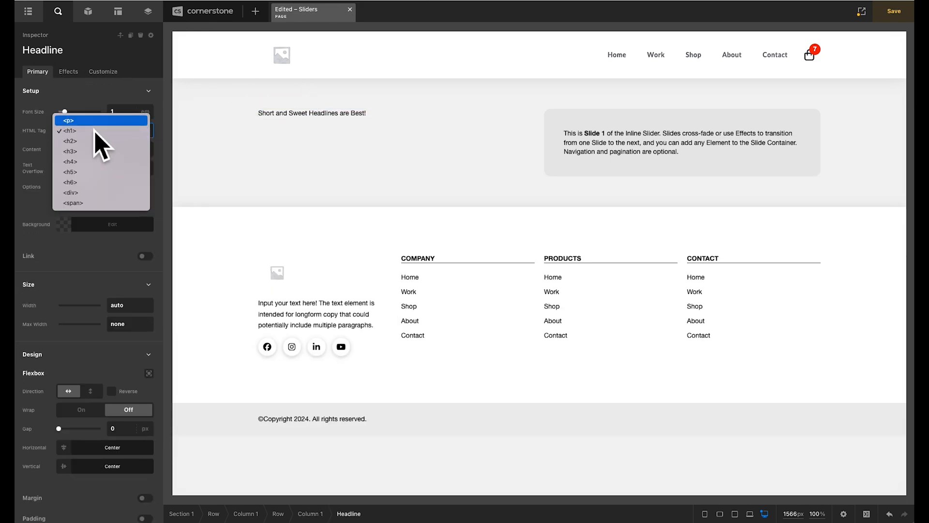
left_click(93, 142)
scroll(39, 169, "down", 7)
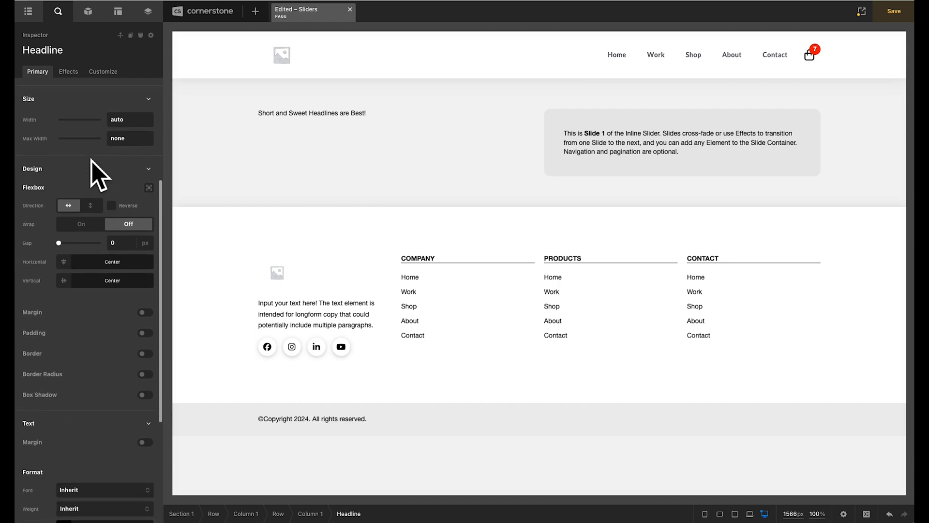
left_click(119, 402)
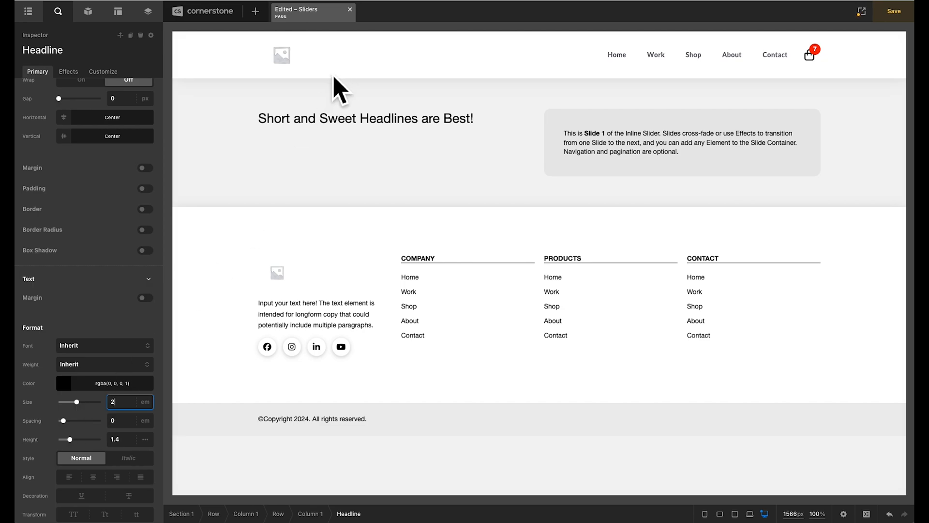
Replace the headline's text with "Slide 1 is amazing".
left_click(300, 139)
key("ctrl+a")
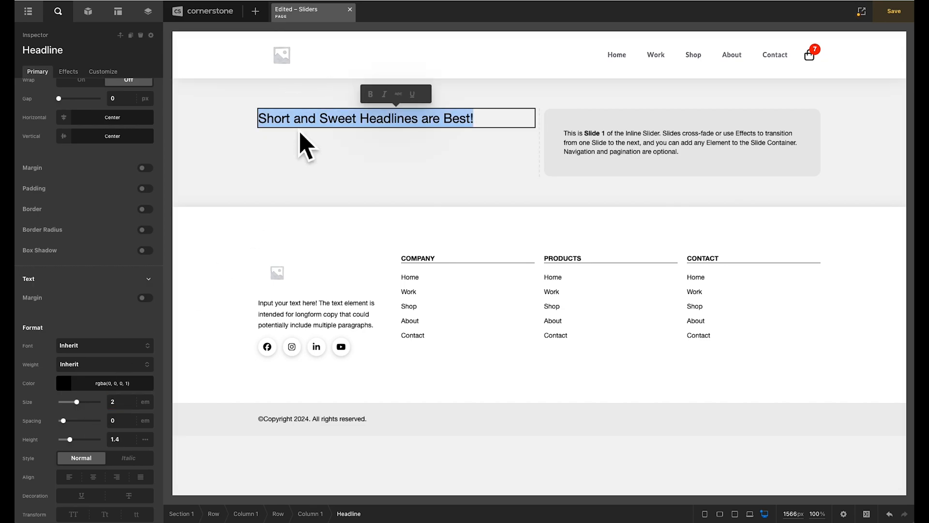
type("Slide 1 is amazing")
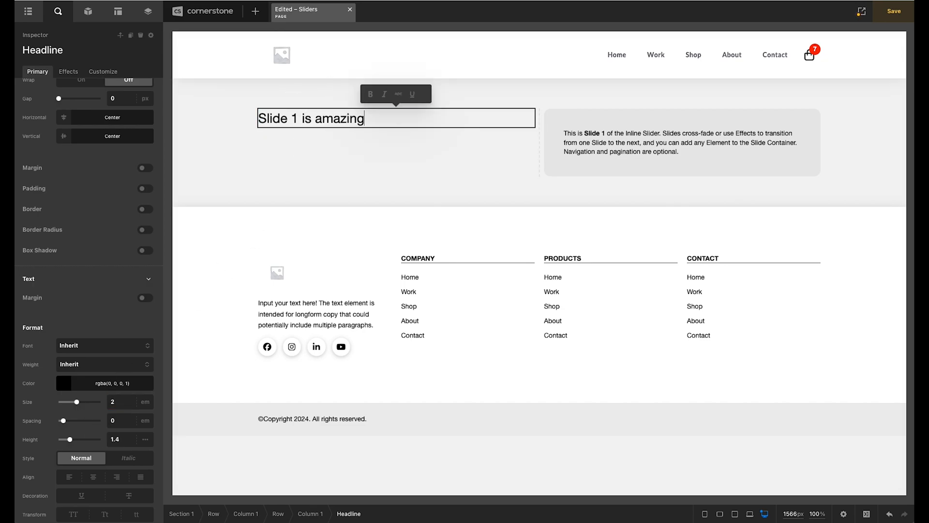
Place a Text element directly below the headline in the nested column.
left_click(88, 11)
type("text")
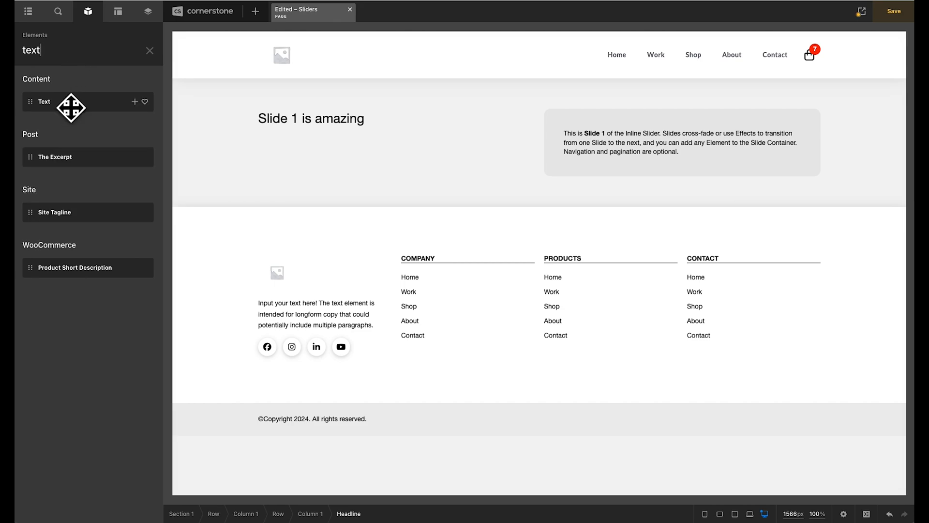
left_click_drag(68, 104, 306, 152)
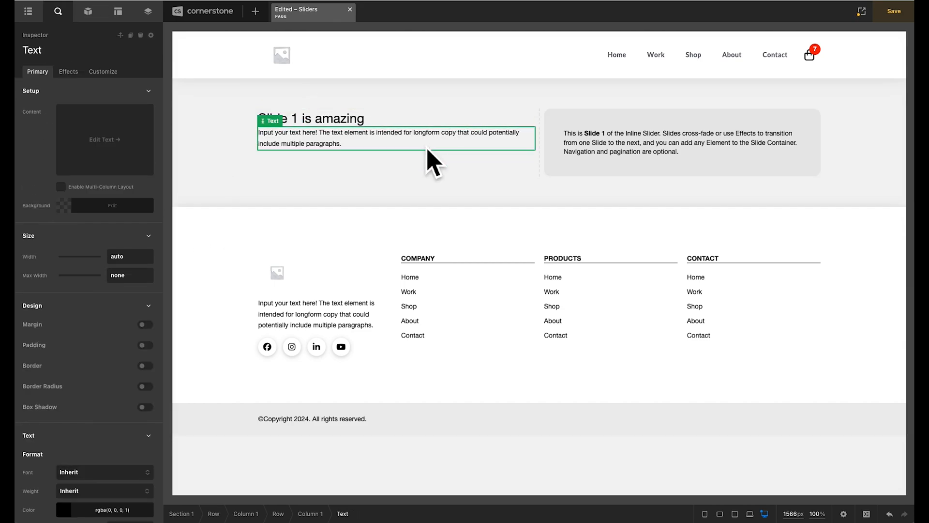
Enable padding on the nested row's column and set it to 3 em on all linked sides.
left_click(320, 516)
scroll(126, 276, "down", 3)
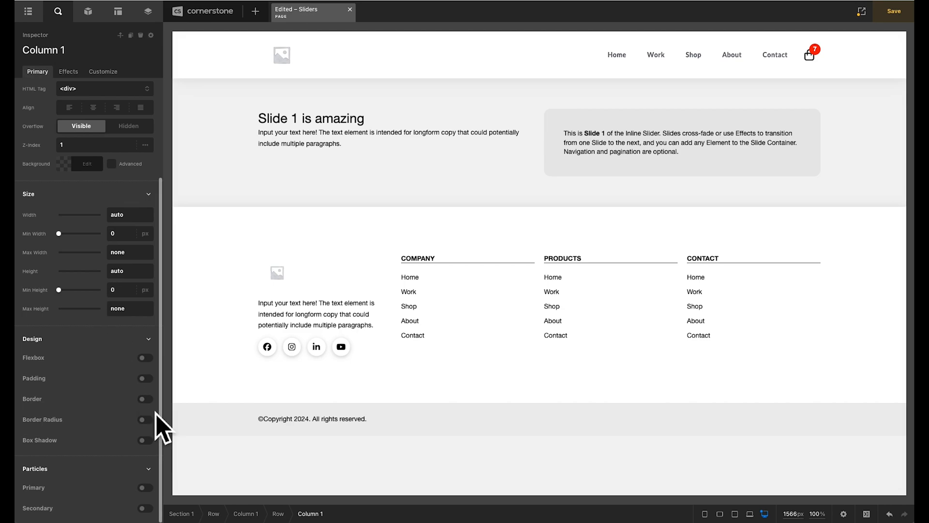
left_click(148, 379)
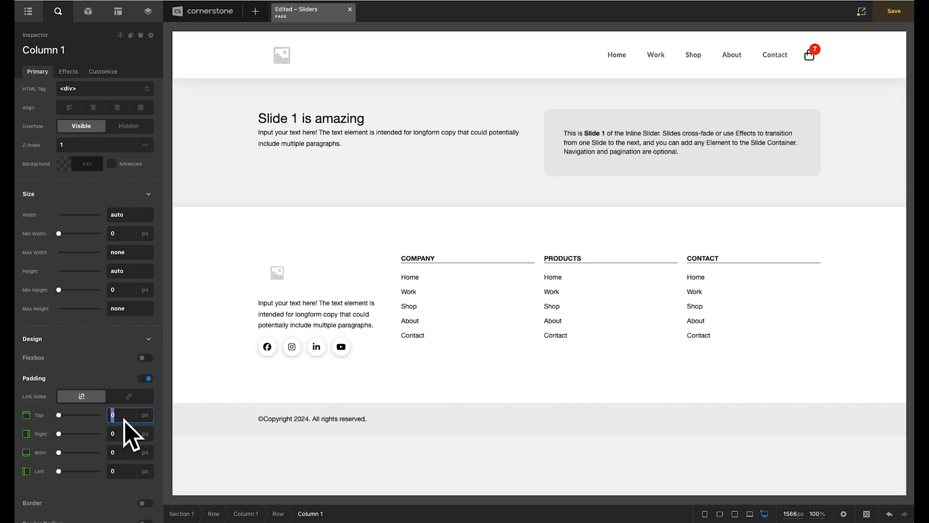
type("3em")
left_click(129, 396)
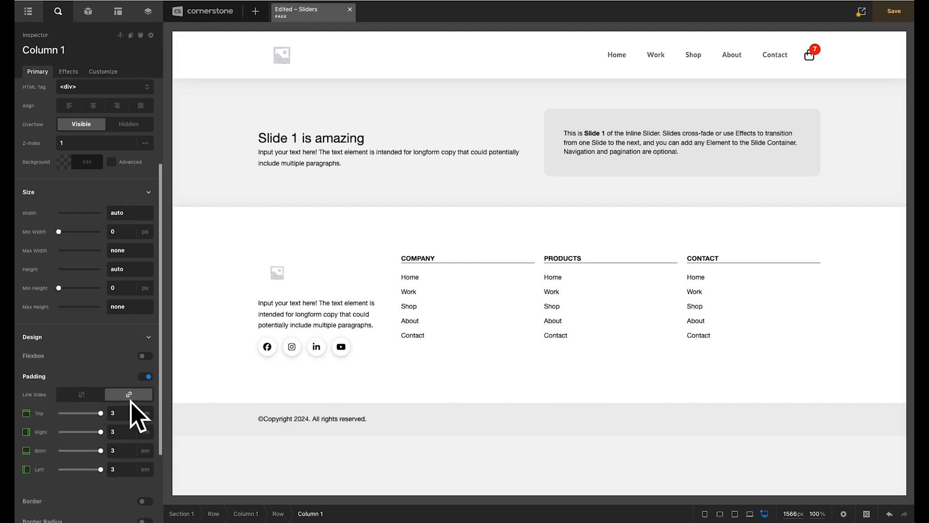
Add a solid 1 px border to the nested column in light grey, rgb(196, 196, 196).
scroll(138, 411, "down", 2)
left_click(141, 439)
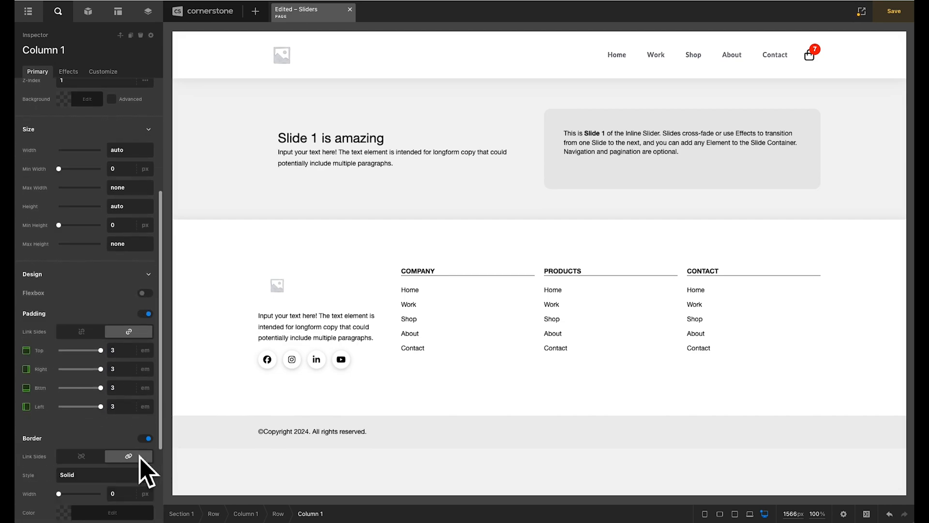
left_click(96, 513)
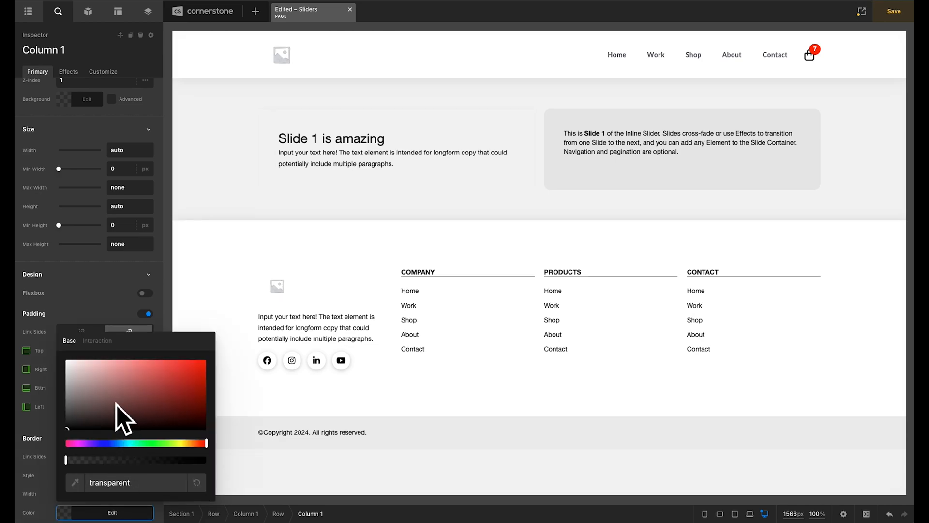
left_click(67, 376)
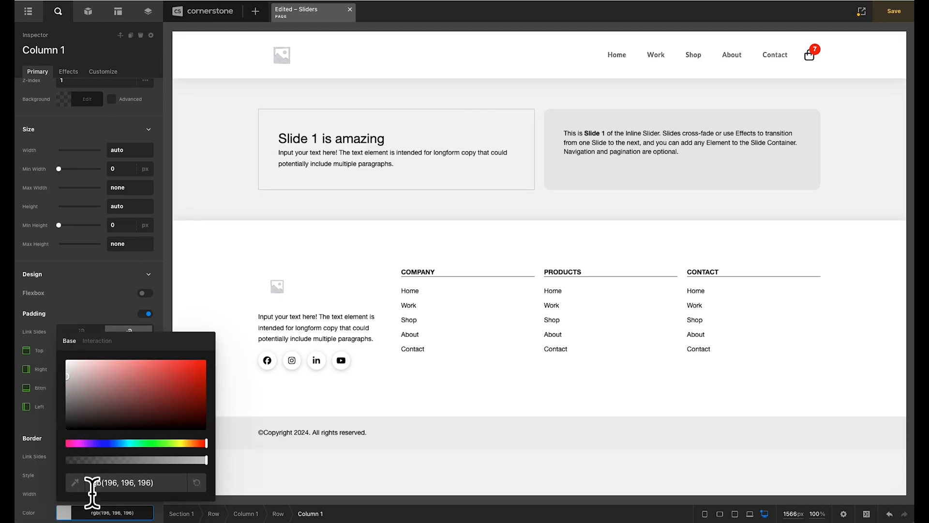
Enable the nested column's border radius and set all corners to 0.35 em.
scroll(103, 414, "down", 5)
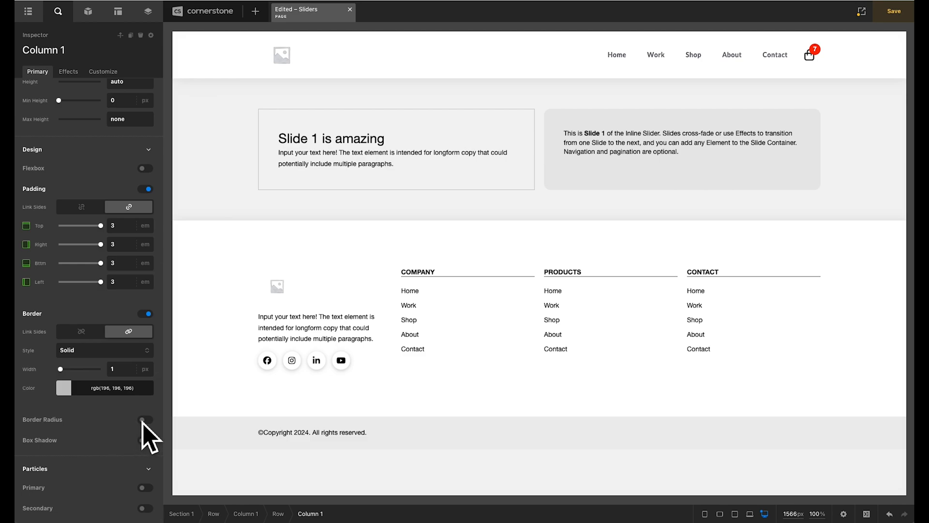
left_click(147, 421)
left_click(123, 463)
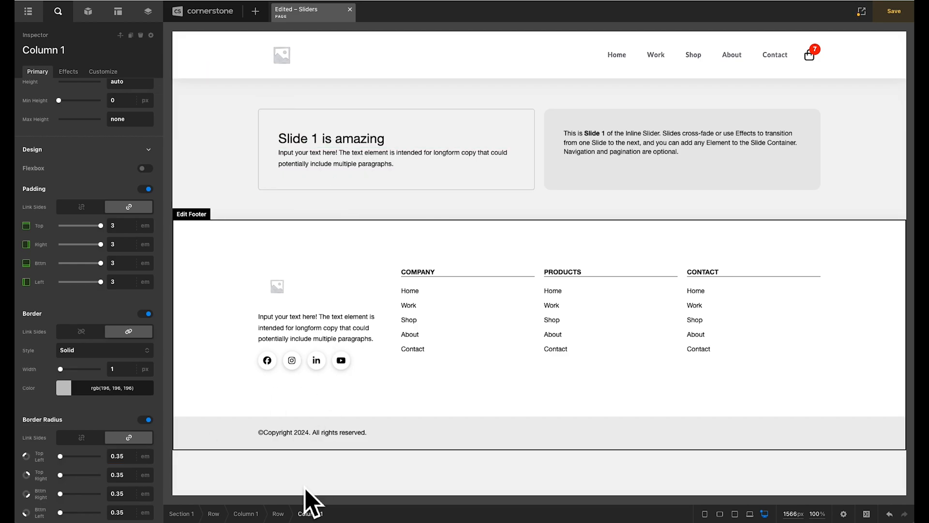
Duplicate the nested row's column three times so the row holds four identical slide cards.
left_click(279, 513)
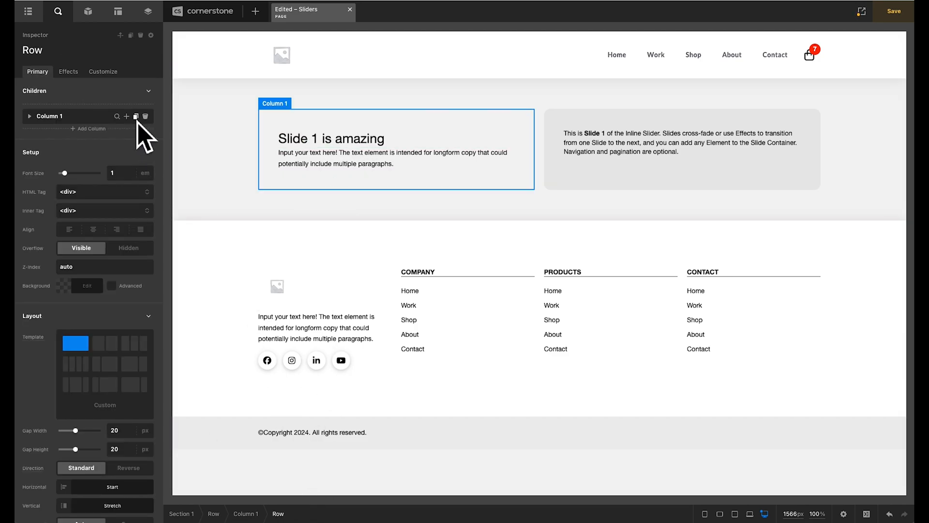
left_click(136, 116)
left_click(136, 117)
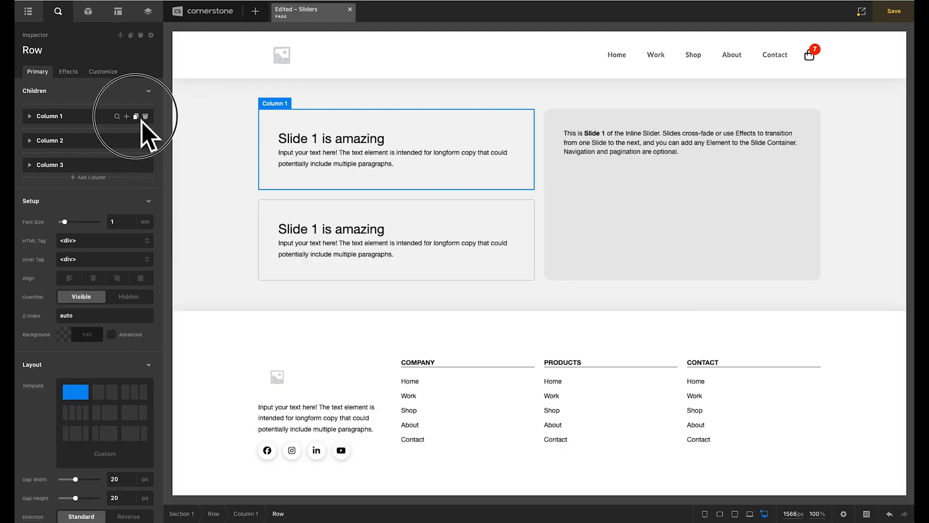
left_click(136, 117)
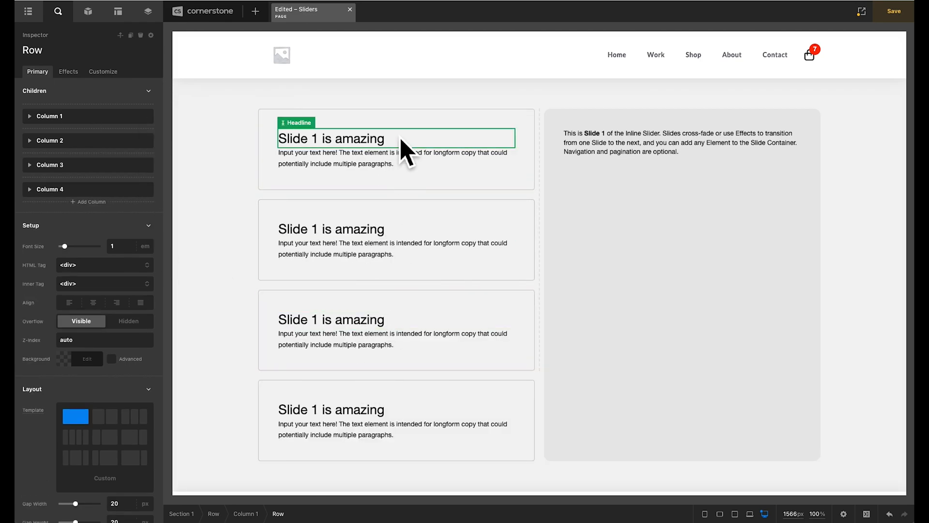
Renumber the headlines of the three duplicated cards to "Slide 2 is amazing", "Slide 3 is amazing" and "Slide 4 is amazing".
double_click(315, 231)
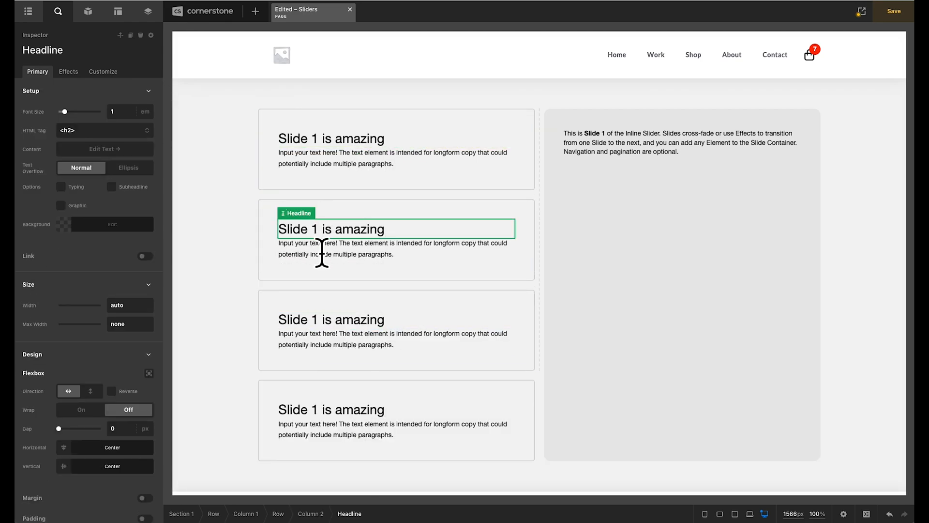
key("Delete")
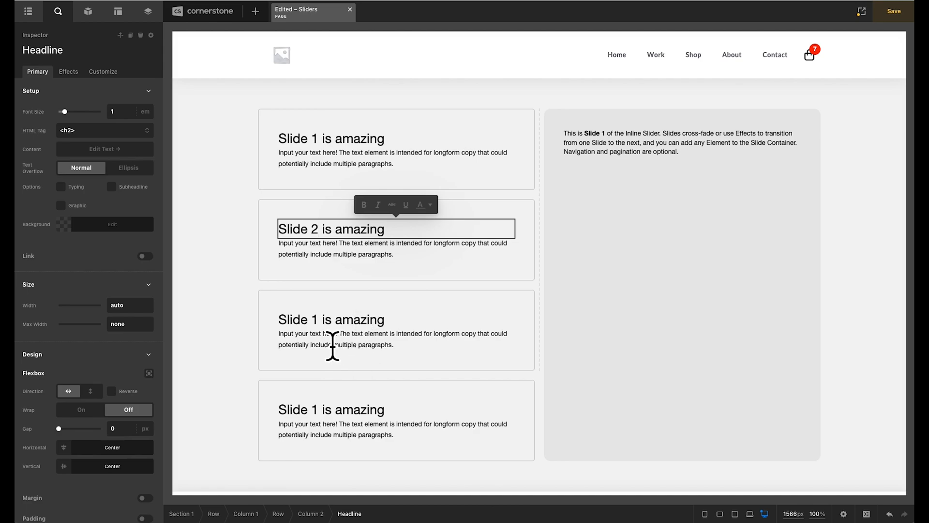
double_click(319, 324)
key("Delete")
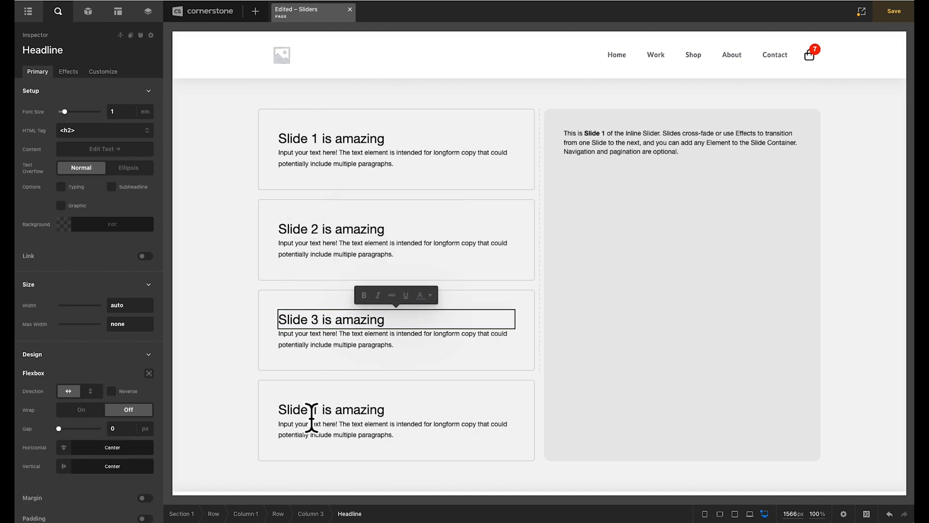
double_click(314, 412)
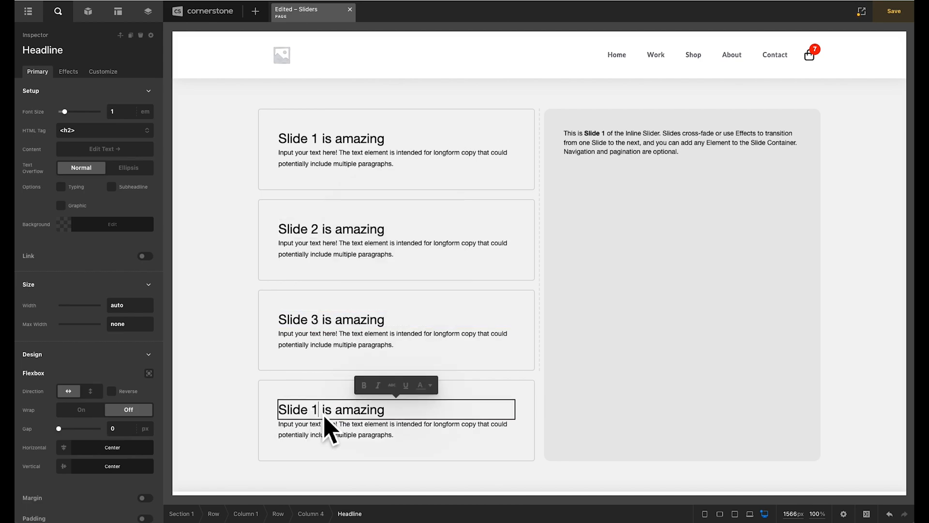
left_click(258, 319)
Set the first card column's interaction background colour to rgb(70, 70, 70) and enable Link Child Interactions for it.
left_click(297, 184)
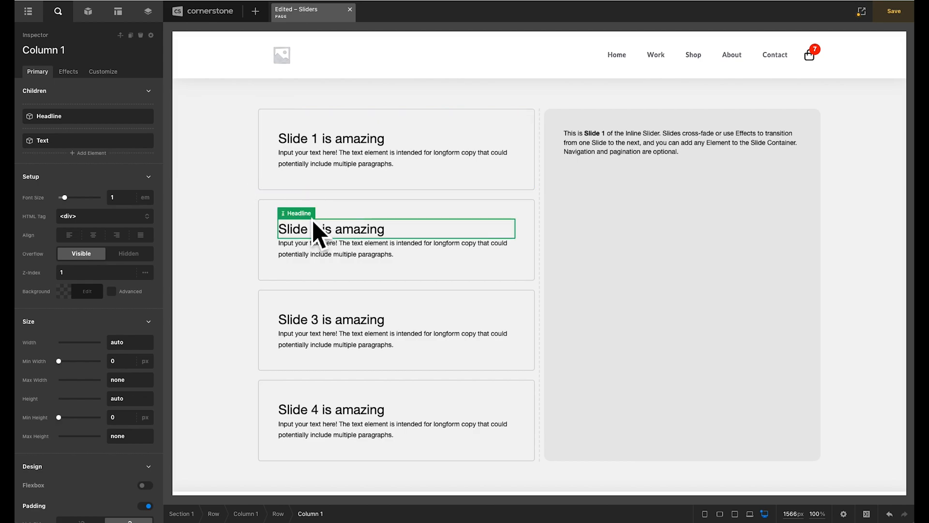
left_click(291, 230)
left_click(319, 185)
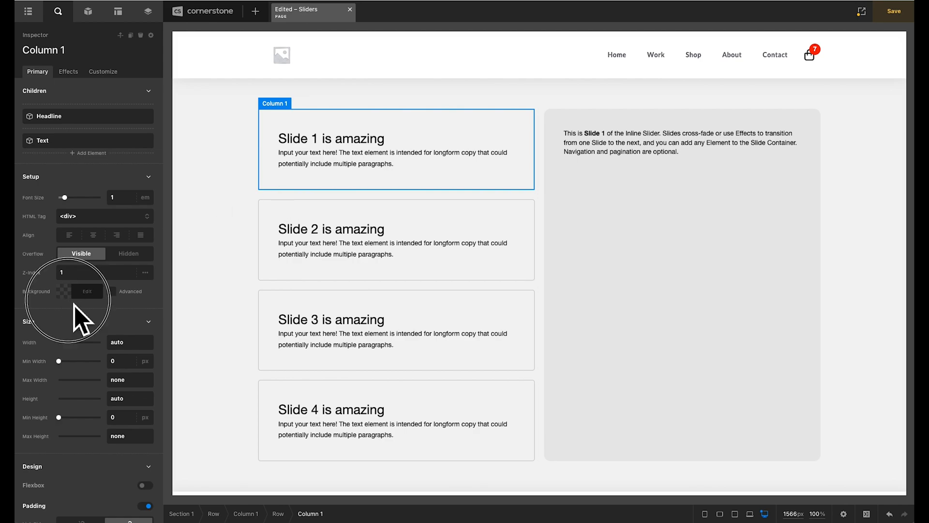
left_click(86, 291)
left_click(107, 125)
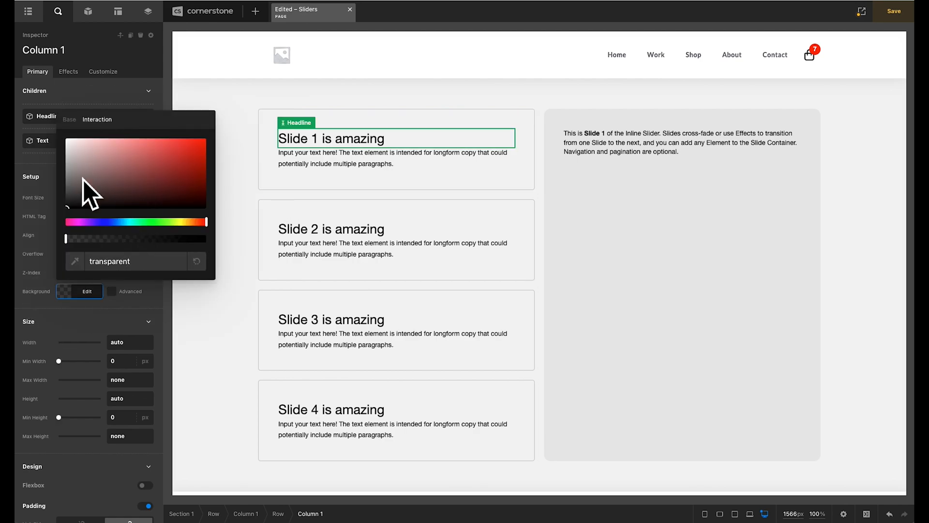
left_click_drag(83, 193, 55, 194)
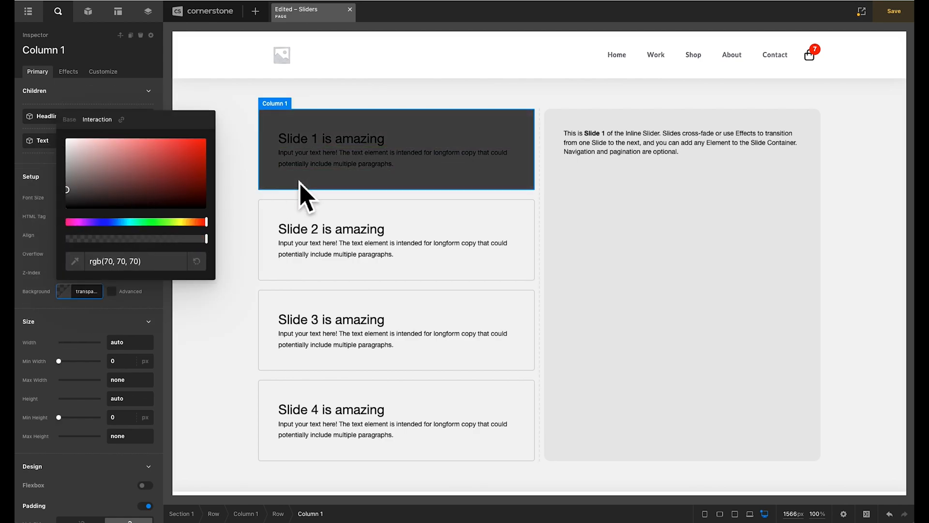
left_click(69, 71)
left_click(145, 220)
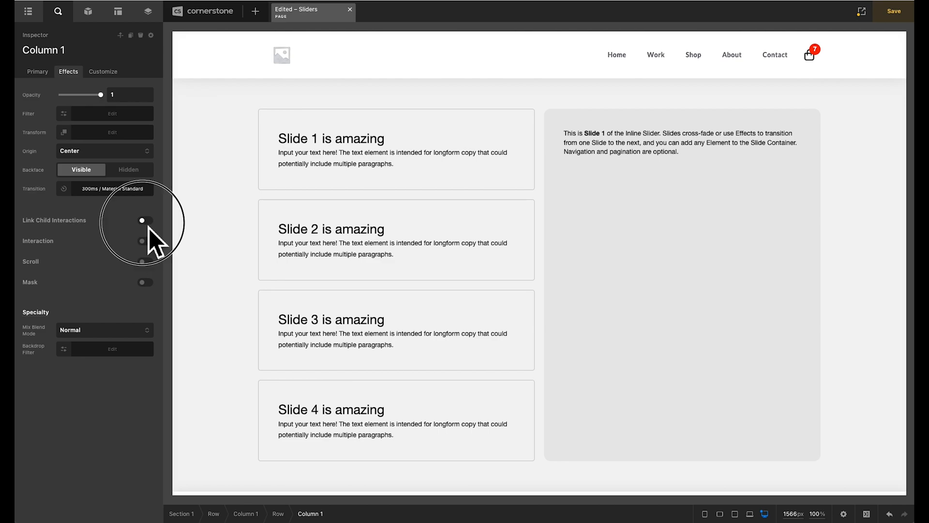
Set the interaction text colour of the first card's headline to white.
left_click(330, 144)
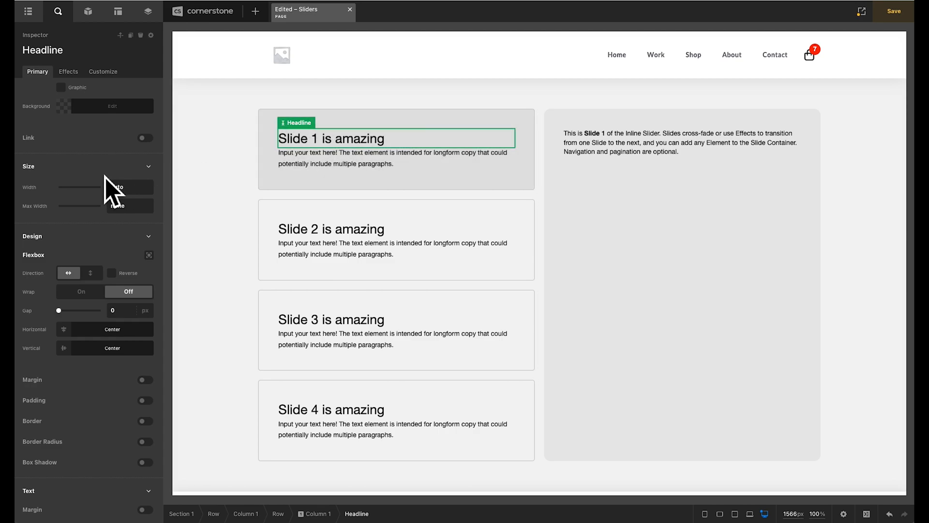
scroll(108, 187, "down", 5)
left_click(91, 349)
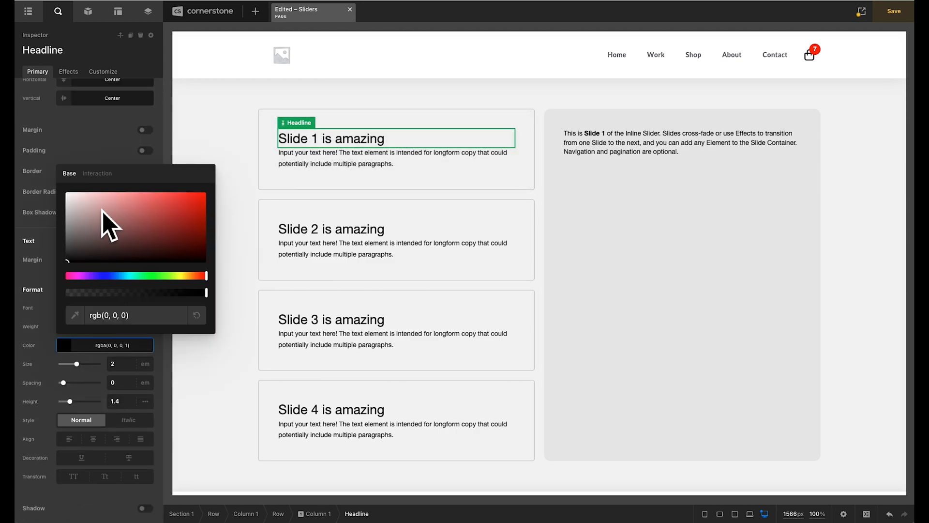
left_click(97, 173)
Set the interaction colour of the first card's Text element to white.
left_click(300, 172)
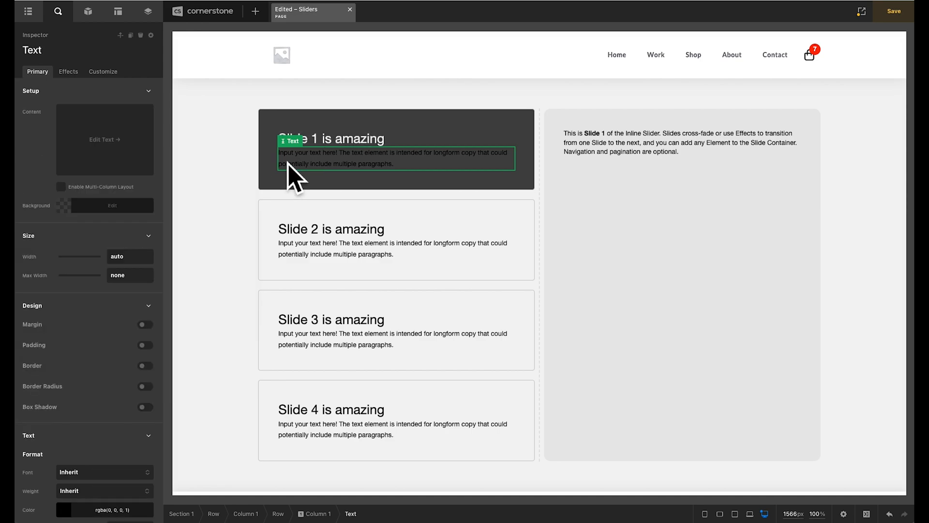
scroll(72, 161, "down", 6)
left_click(95, 344)
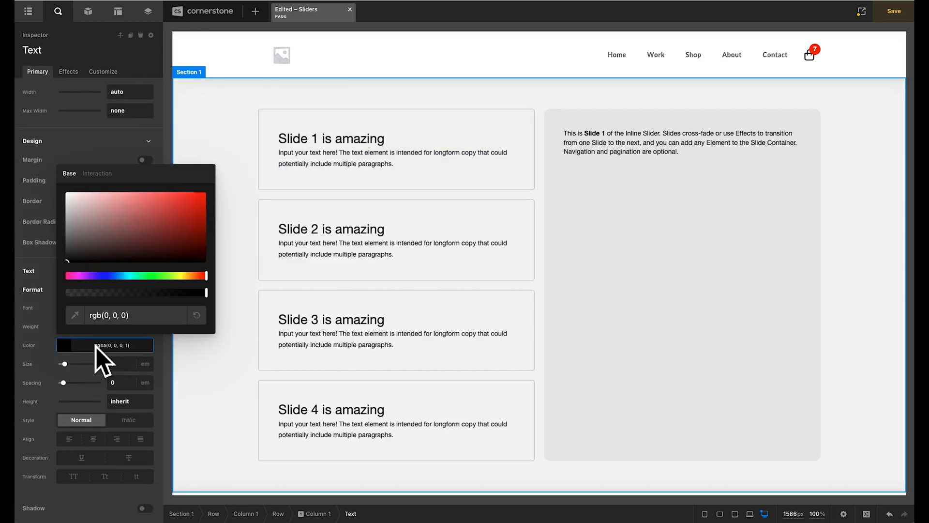
left_click(97, 174)
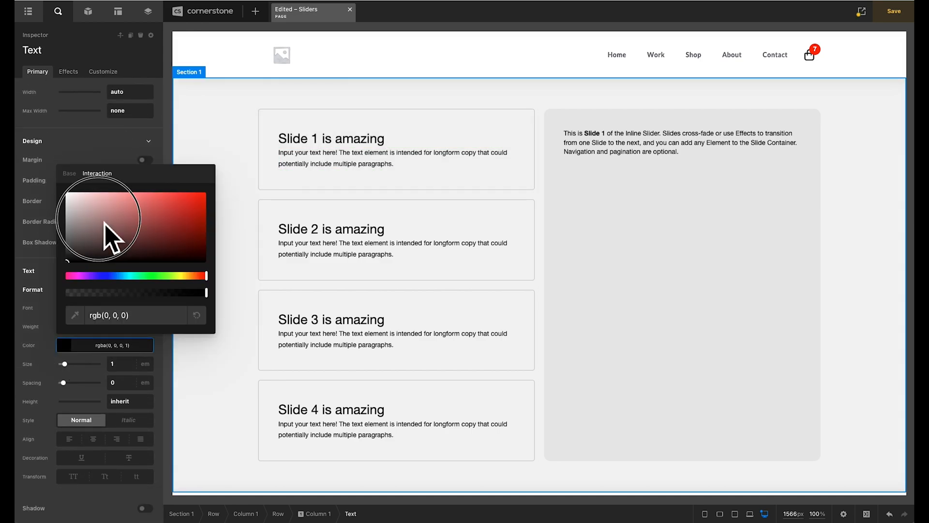
left_click(97, 344)
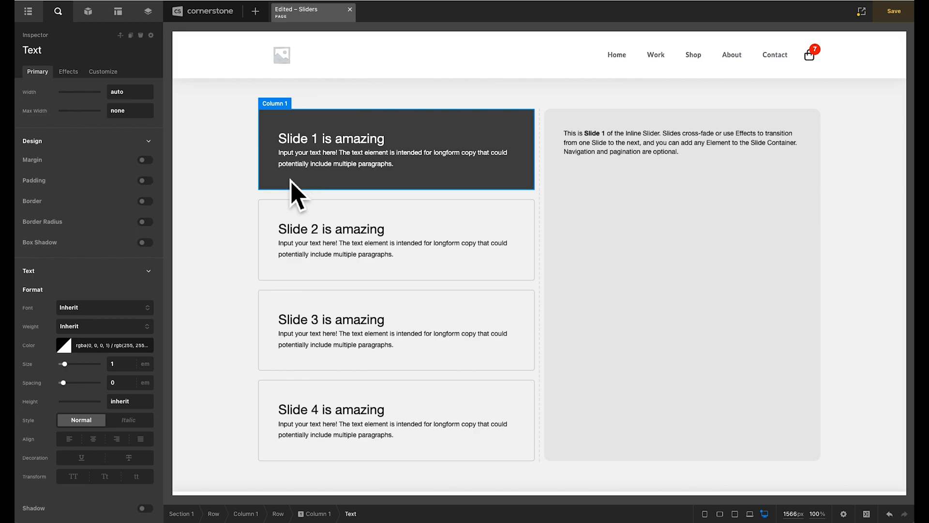
Copy the first card column and paste its column style onto all columns of the nested row.
left_click(310, 188)
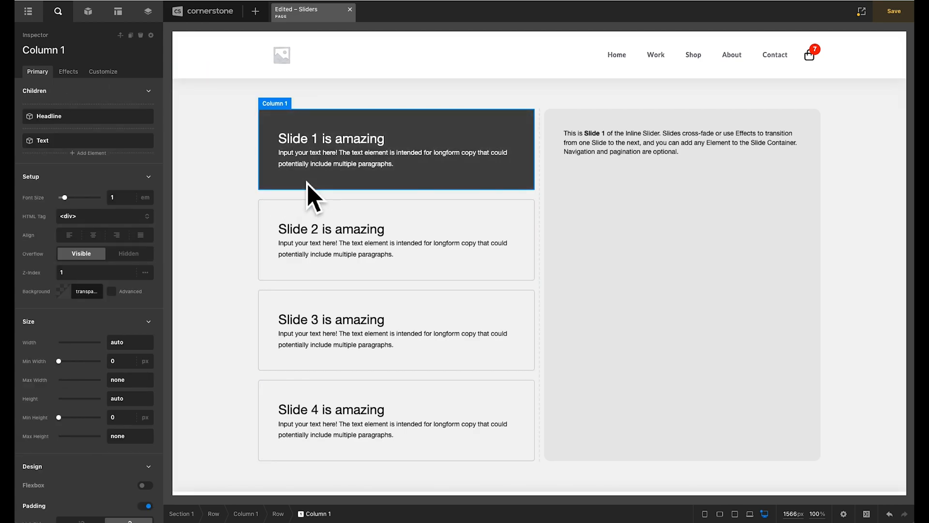
right_click(305, 189)
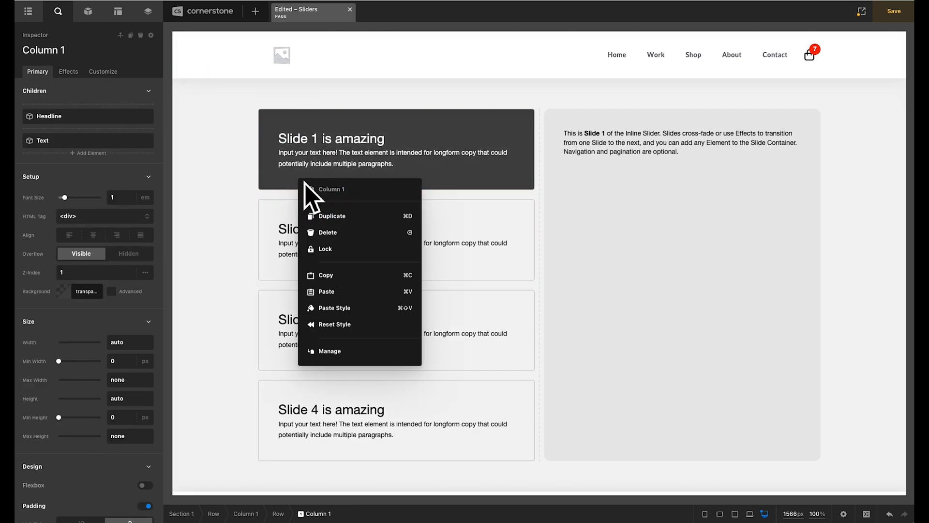
left_click(352, 287)
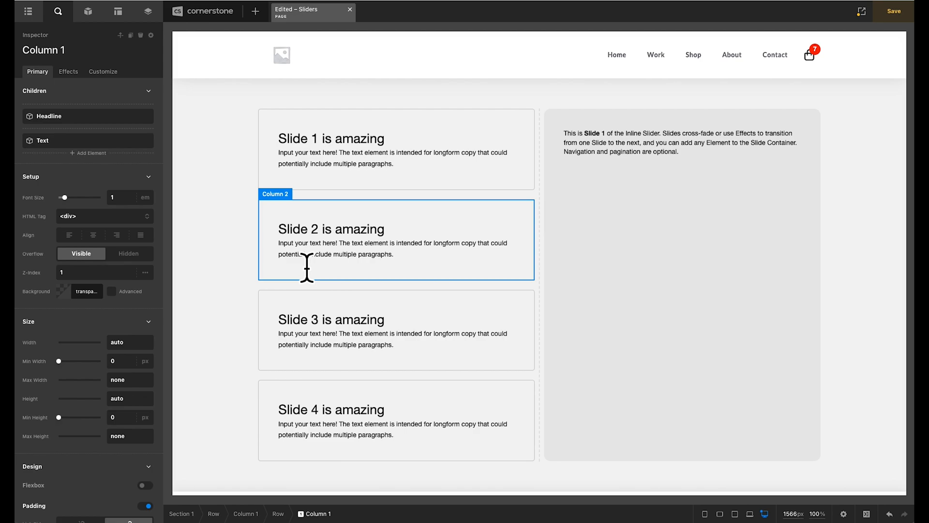
left_click(309, 199)
right_click(309, 199)
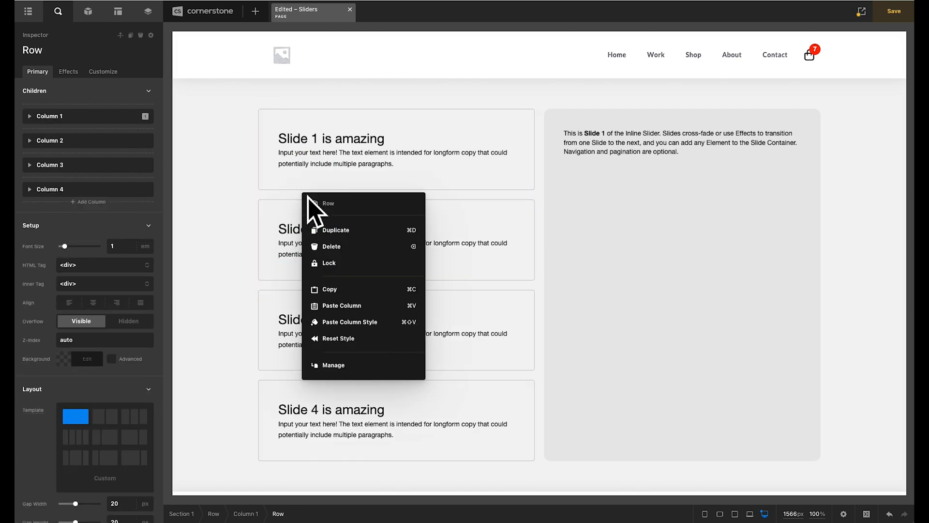
left_click(350, 323)
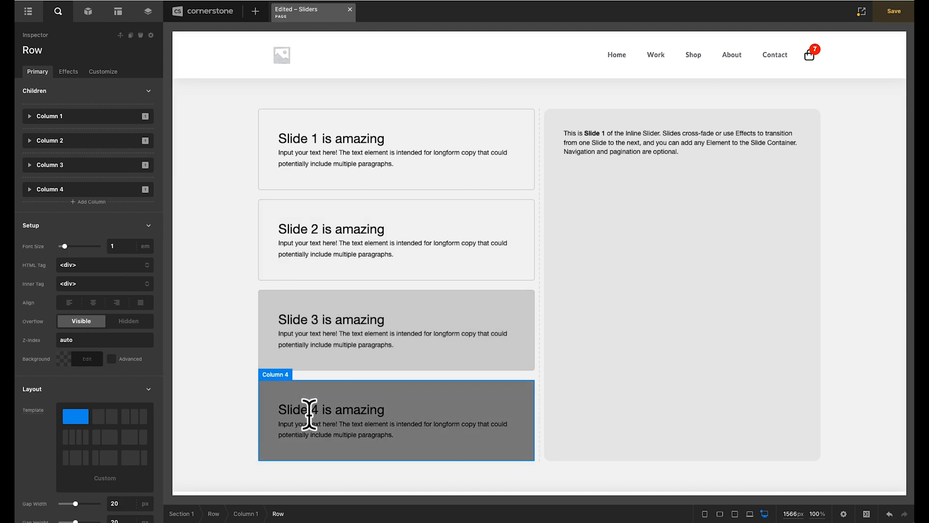
Copy the first card's headline and paste its headline style onto the whole nested row.
right_click(315, 137)
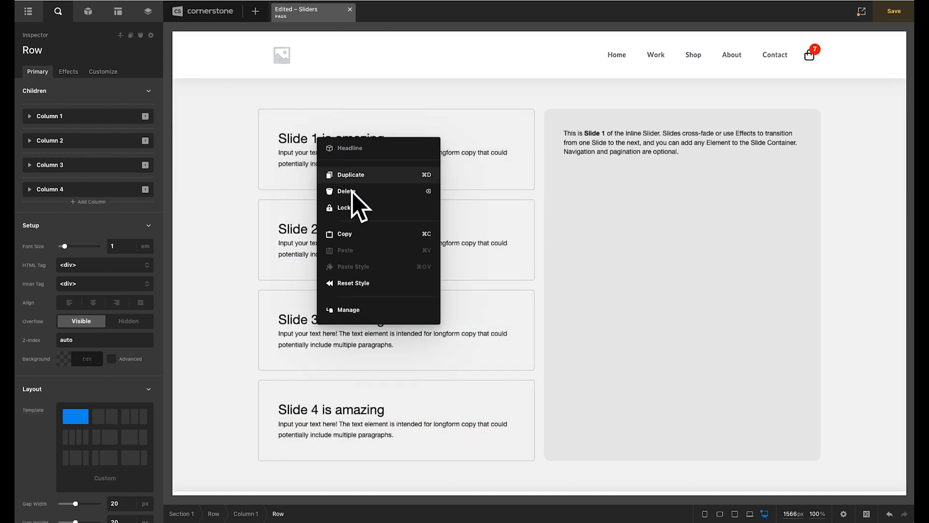
left_click(356, 235)
right_click(304, 197)
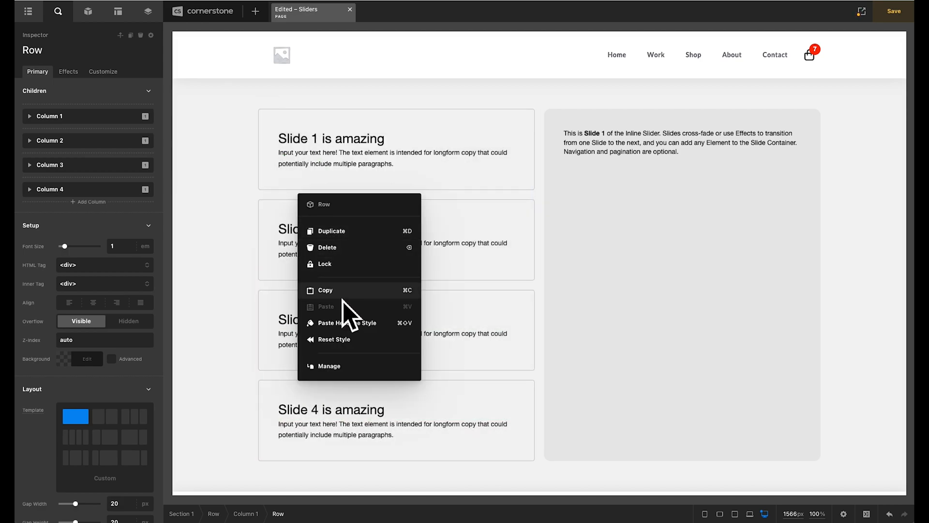
left_click(350, 323)
Copy the first card's Text element, paste its text style onto the whole nested row, and check the interaction colours on the cards.
right_click(328, 161)
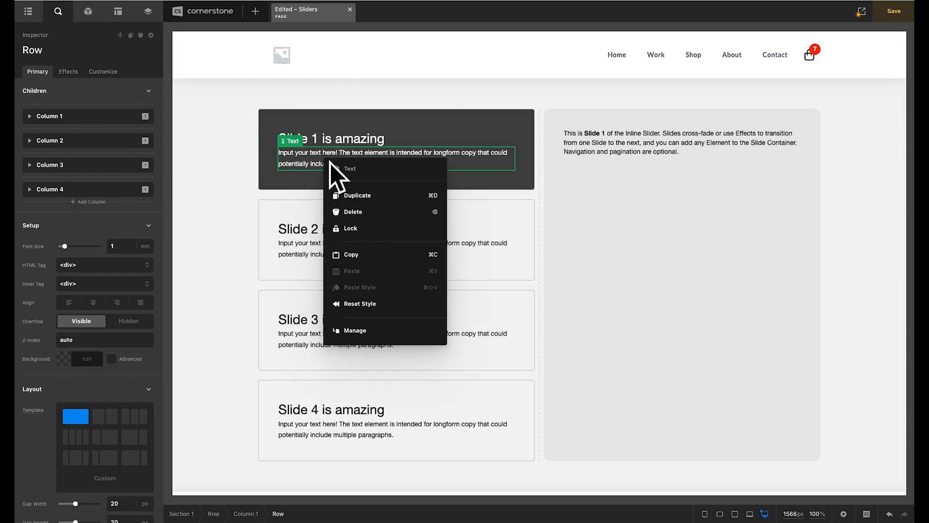
left_click(371, 259)
right_click(309, 201)
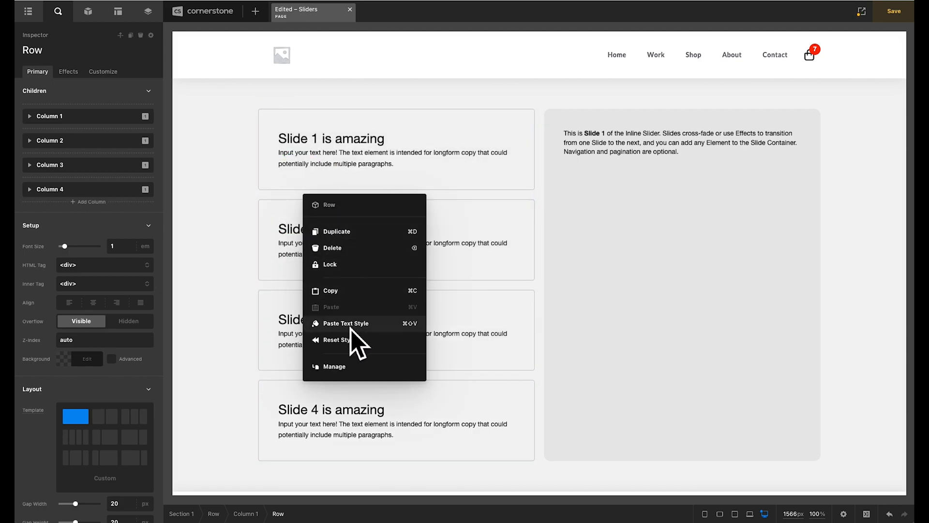
left_click(350, 327)
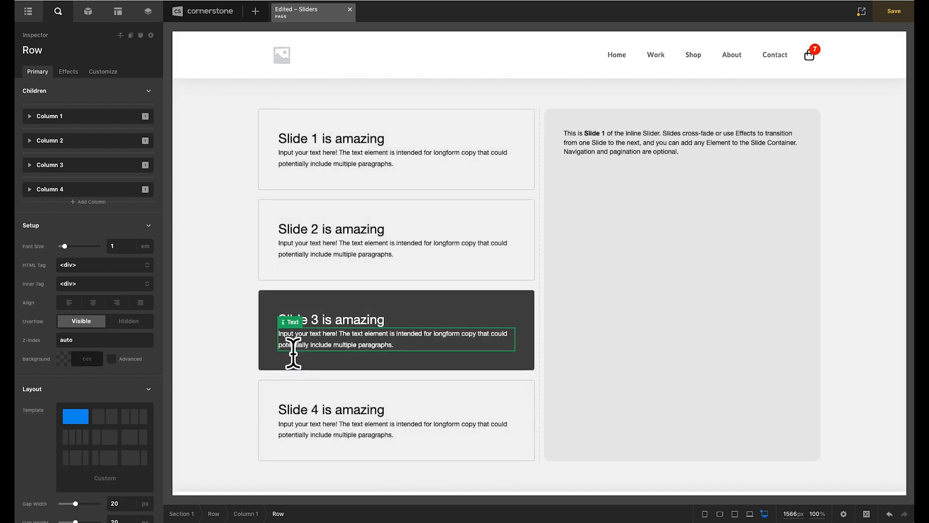
left_click(316, 164)
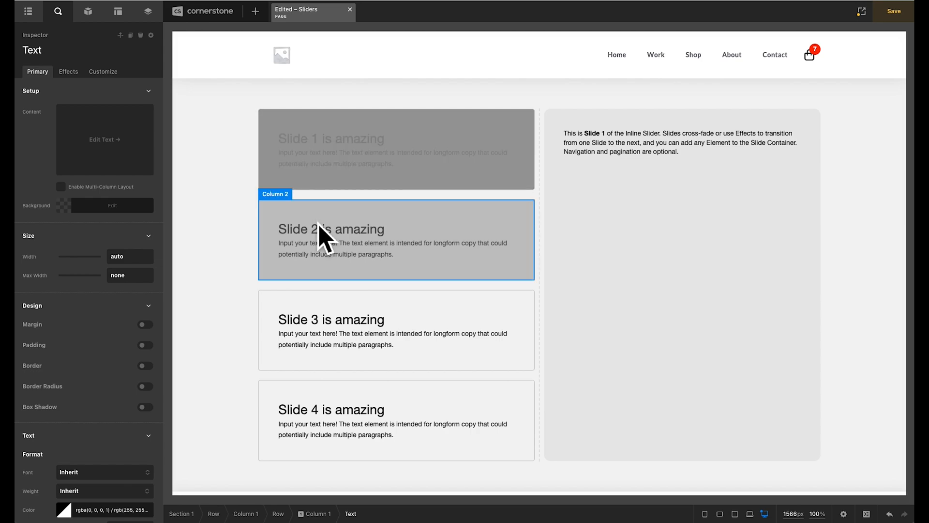
left_click(312, 214)
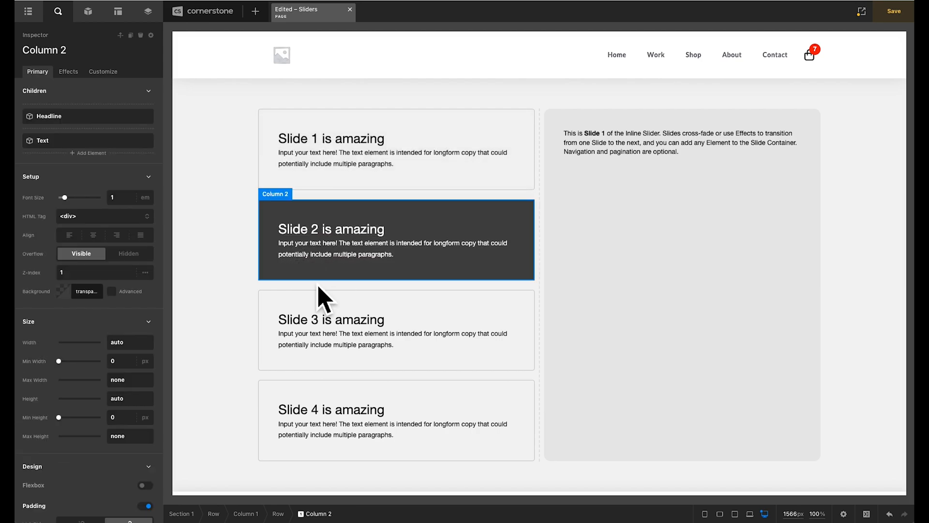
left_click(321, 310)
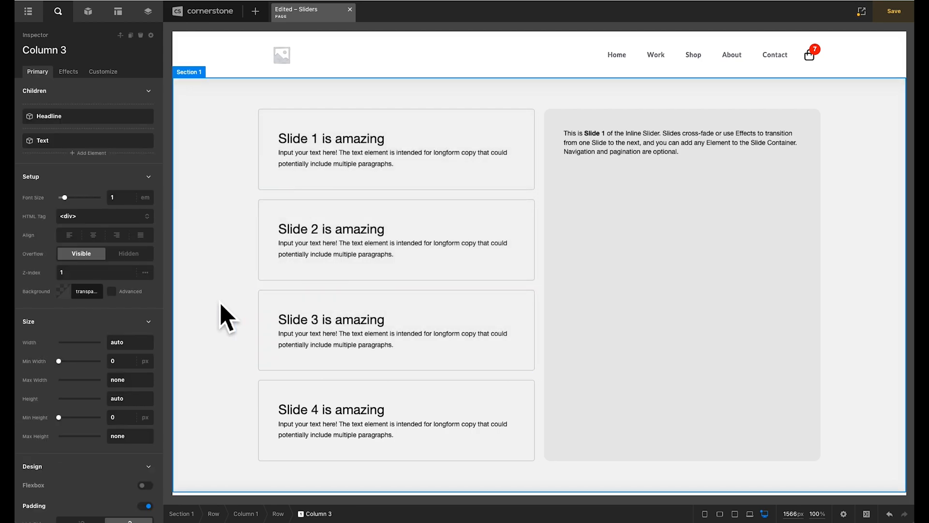
Add a custom attribute named data-x-slide-goto with the value 1 to the first card column.
scroll(223, 317, "down", 1)
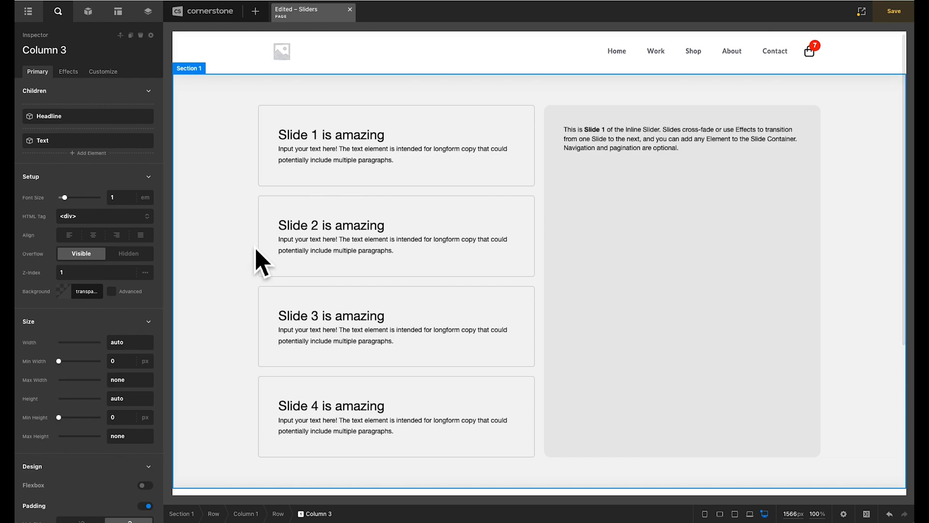
left_click(287, 180)
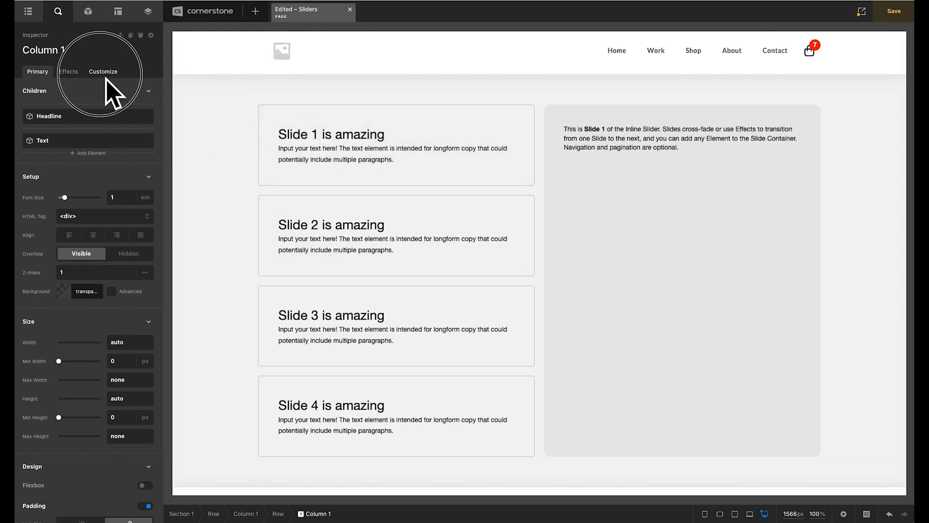
left_click(103, 72)
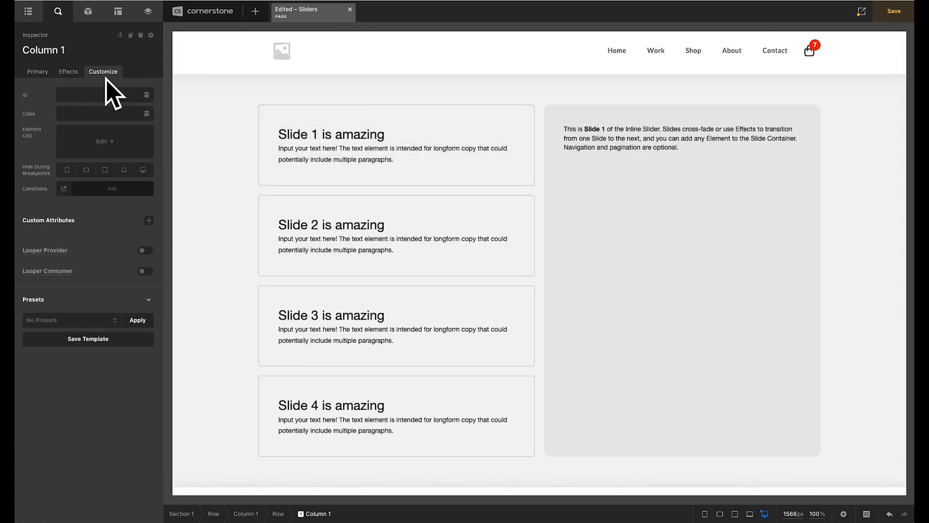
left_click(148, 220)
left_click(99, 262)
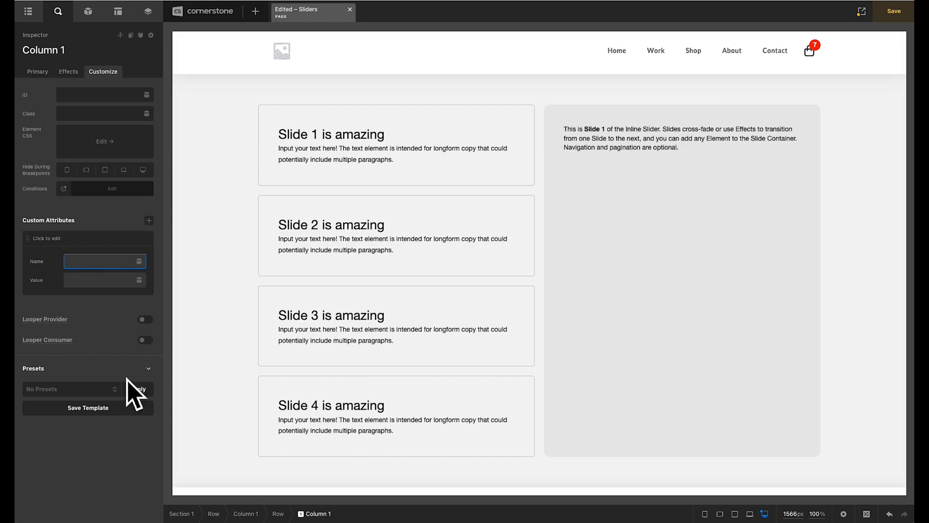
type("data-x-slide-goto")
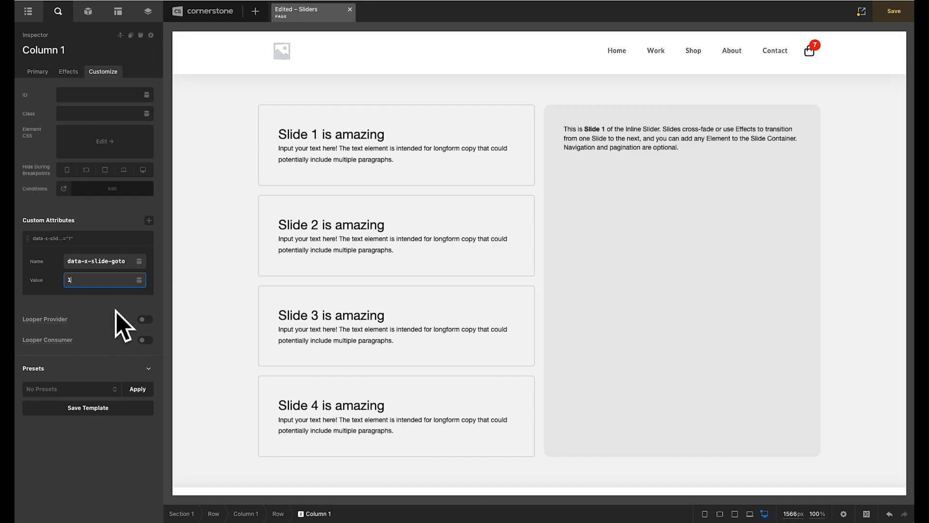
Copy the data-x-slide-goto attribute name and add it as a custom attribute with the value 2 to the second card column.
triple_click(110, 262)
key("ctrl+c")
left_click(275, 272)
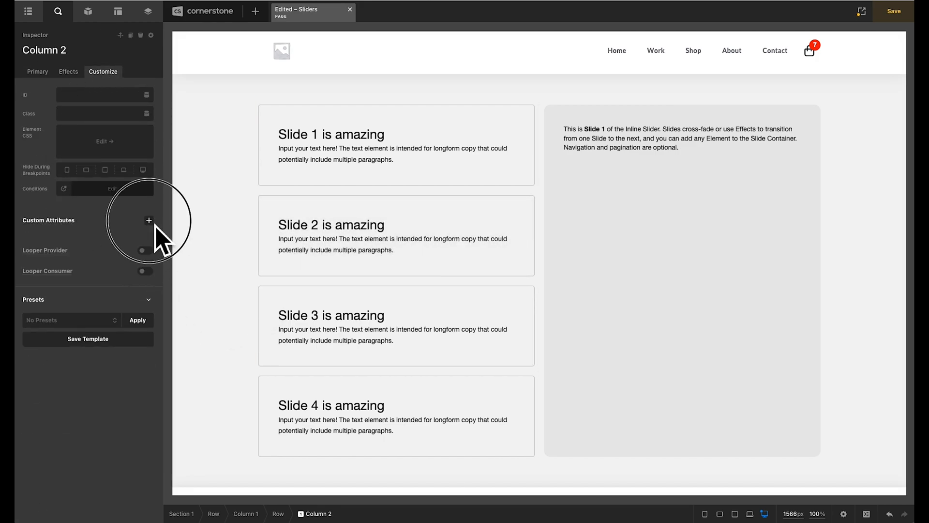
left_click(149, 220)
left_click(114, 262)
key("ctrl+v")
left_click(110, 280)
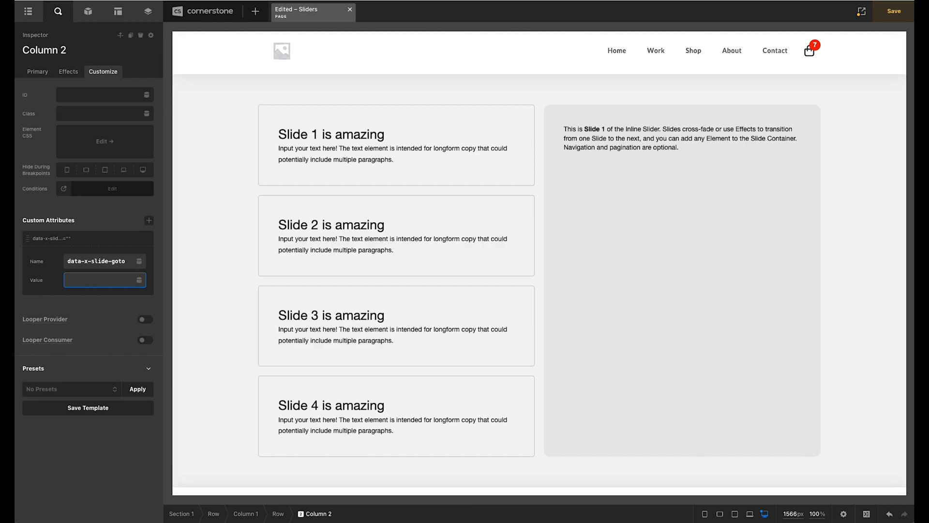
Add the data-x-slide-goto custom attribute with the value 3 to the third card column.
left_click(297, 315)
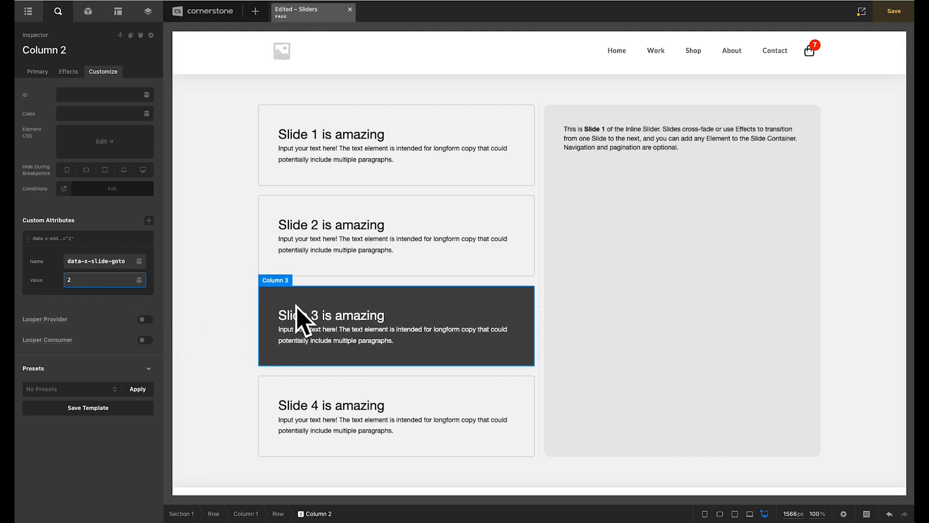
left_click(113, 71)
left_click(148, 220)
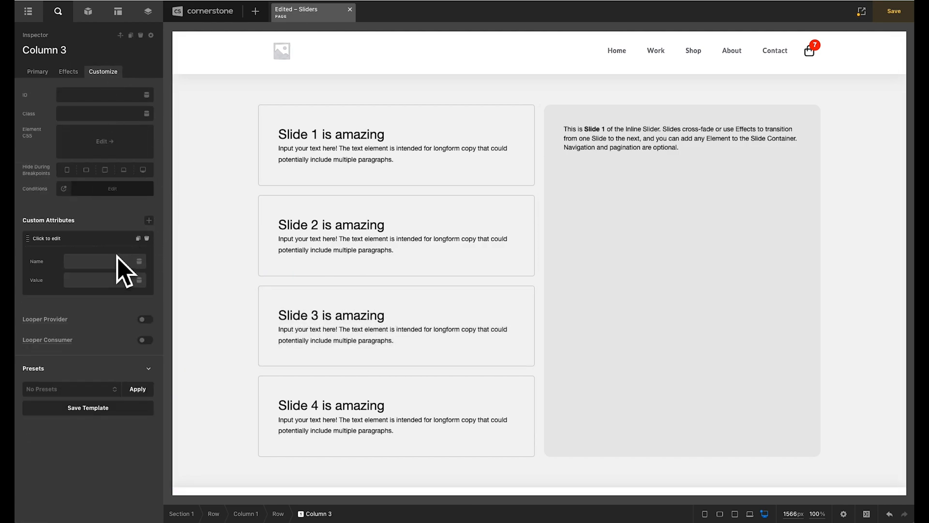
left_click(119, 262)
key("ctrl+v")
left_click(104, 281)
type("3")
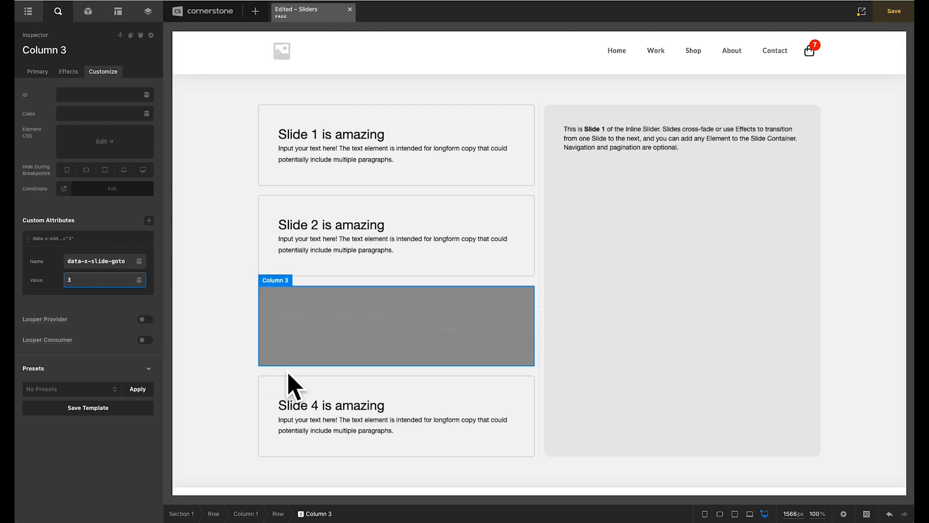
Add the data-x-slide-goto custom attribute with the value 4 to the fourth card column.
left_click(293, 387)
left_click(107, 73)
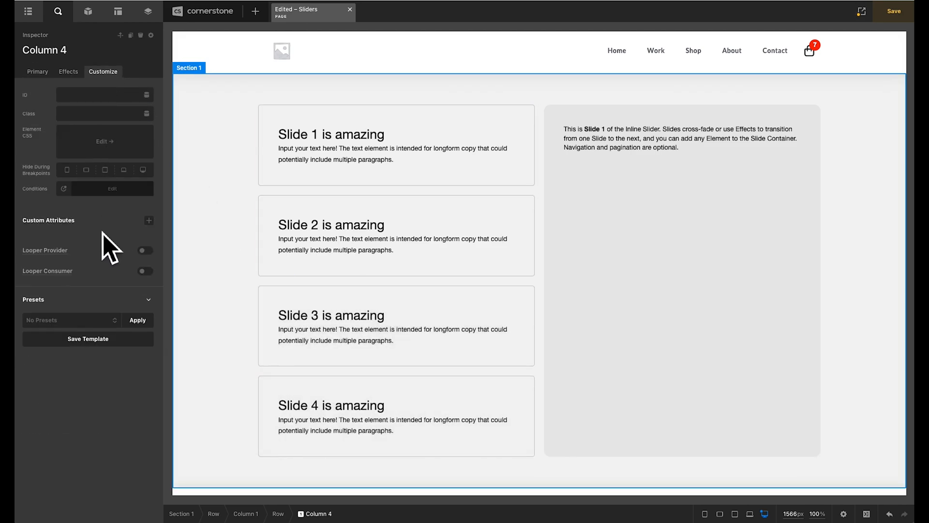
left_click(149, 220)
left_click(75, 261)
key("ctrl+v")
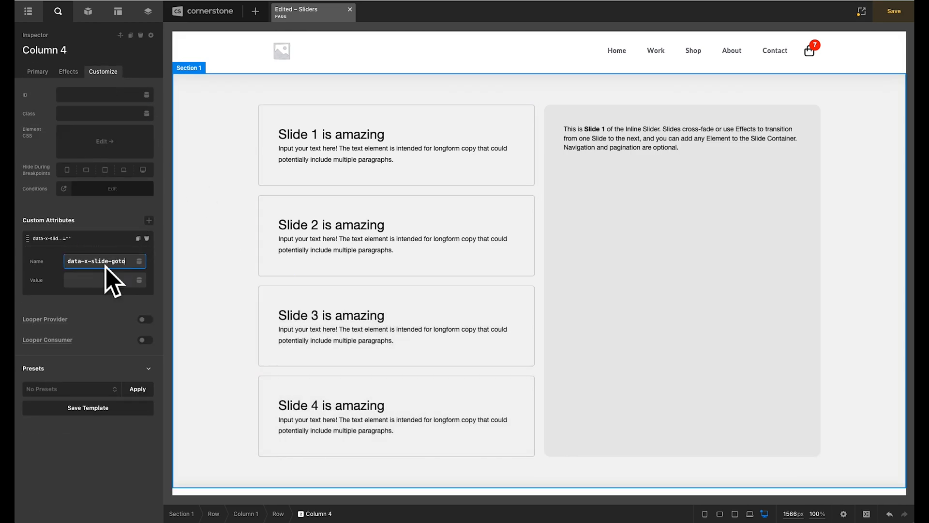
left_click(78, 281)
type("4")
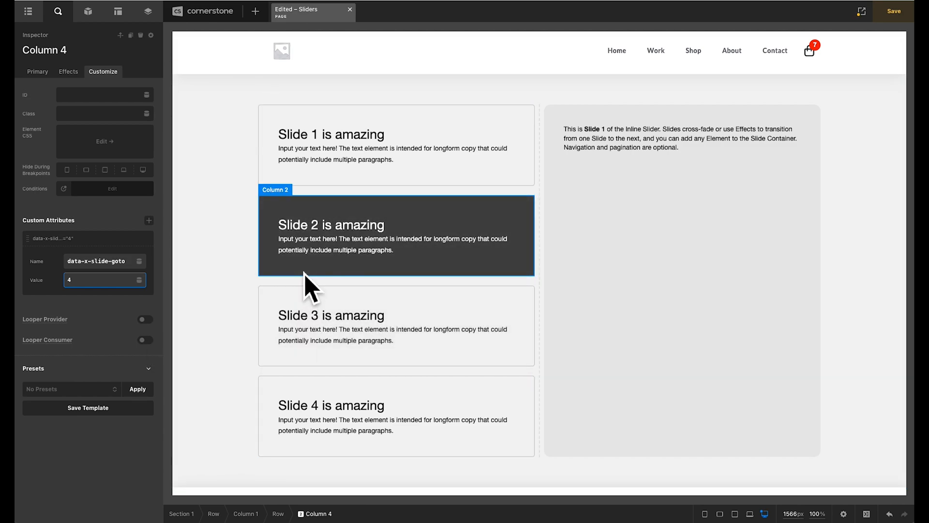
Test whether the second, third and fourth cards switch the stacked slider to their matching slides.
left_click(305, 274)
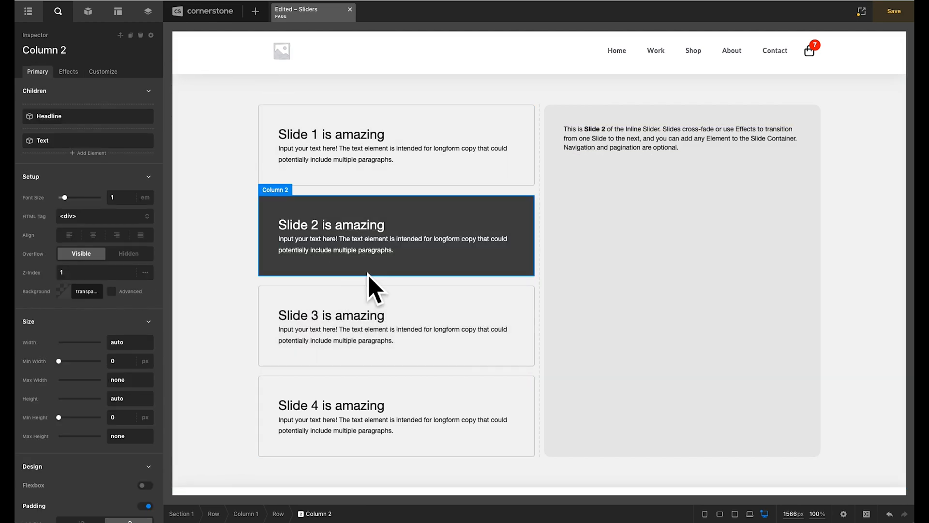
left_click(358, 302)
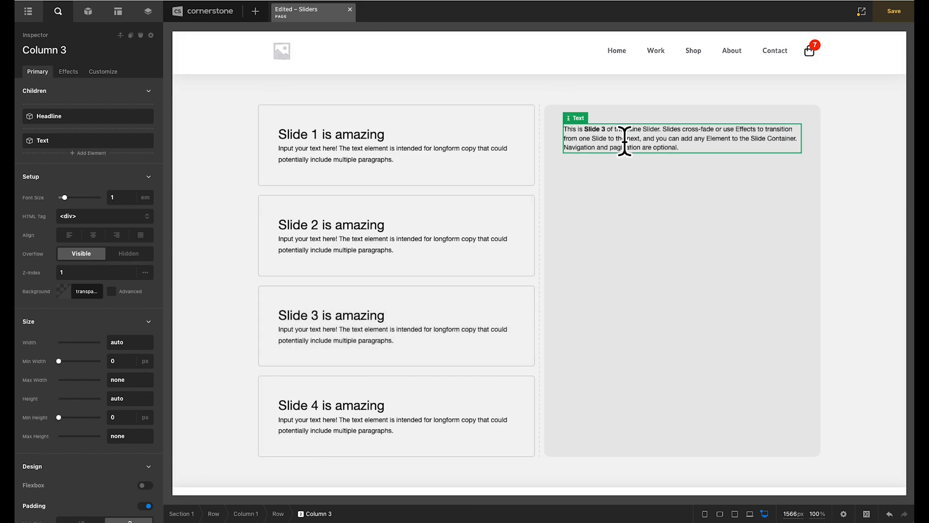
left_click(388, 404)
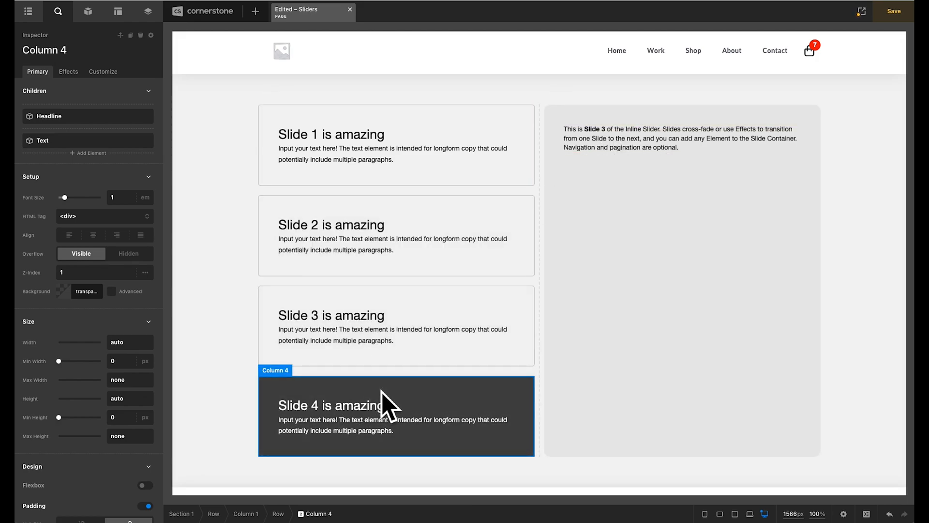
Duplicate the third slide inside the stacked slider's Slide Container.
left_click(587, 250)
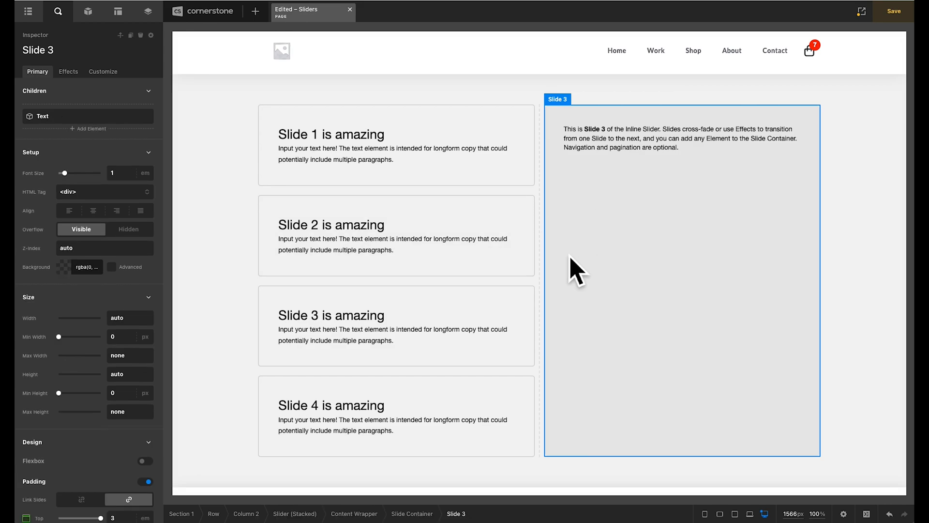
left_click(303, 513)
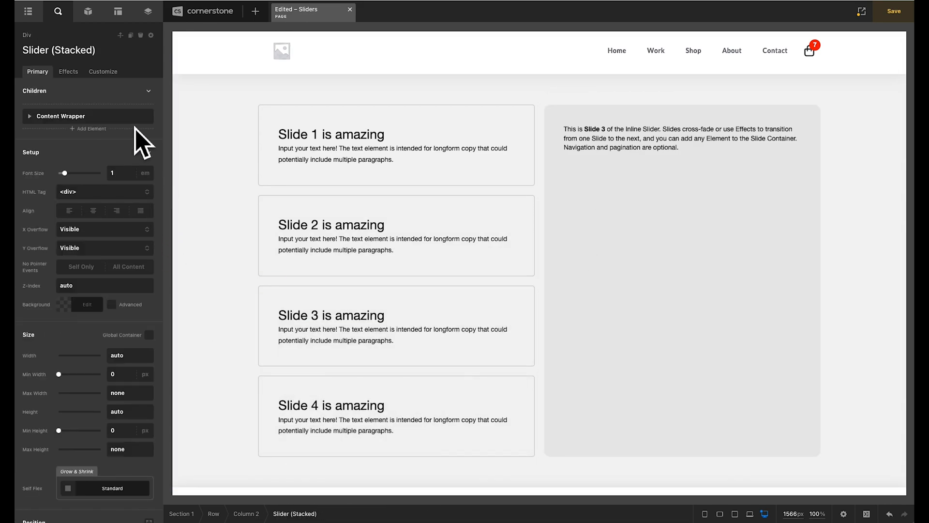
left_click(123, 121)
left_click(124, 121)
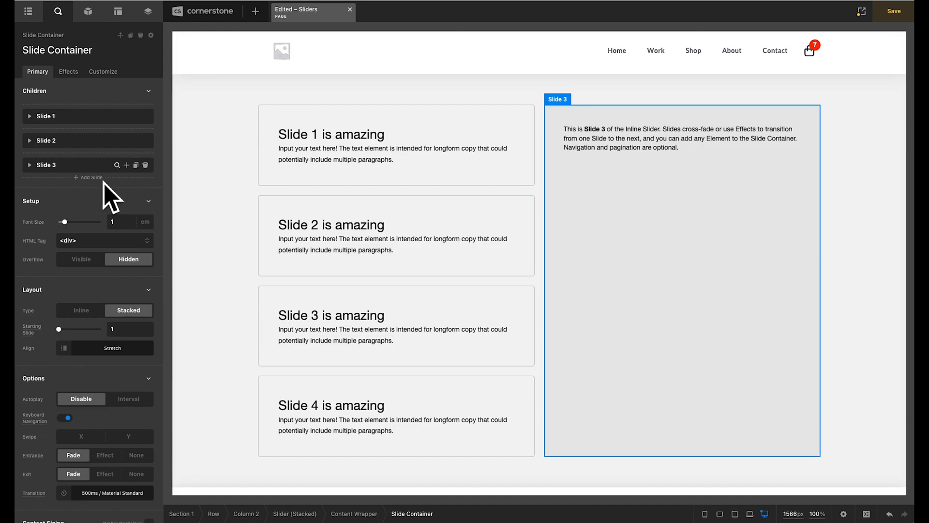
left_click(136, 165)
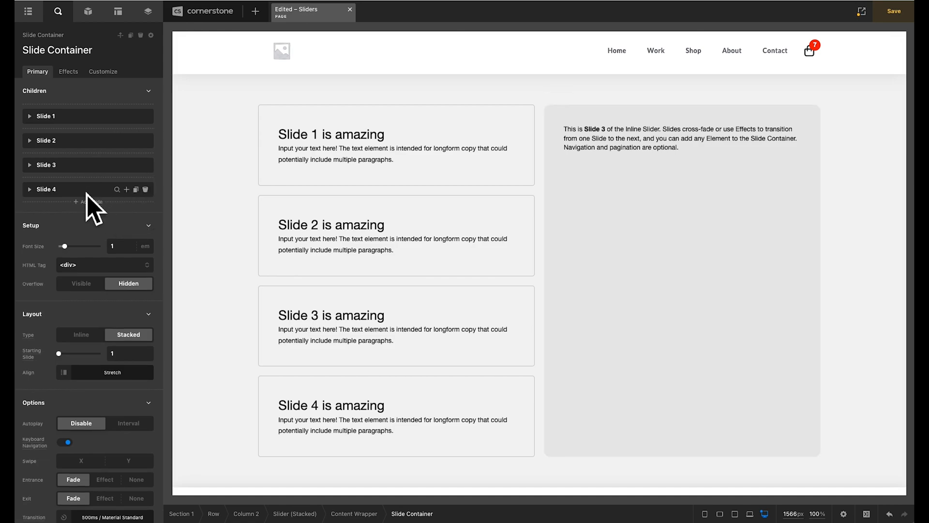
Change the duplicated slide's text to read "Slide 4" and test it with the fourth card.
left_click(116, 190)
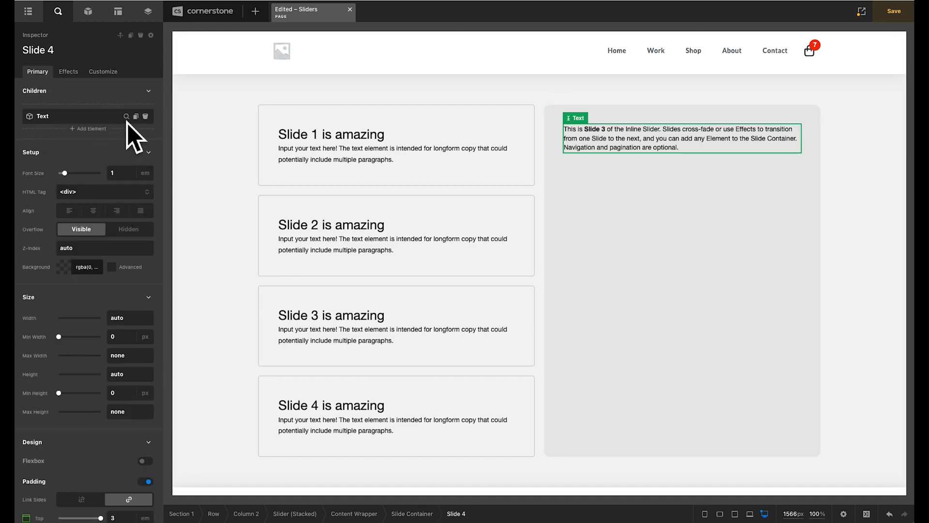
left_click(127, 117)
left_click(126, 139)
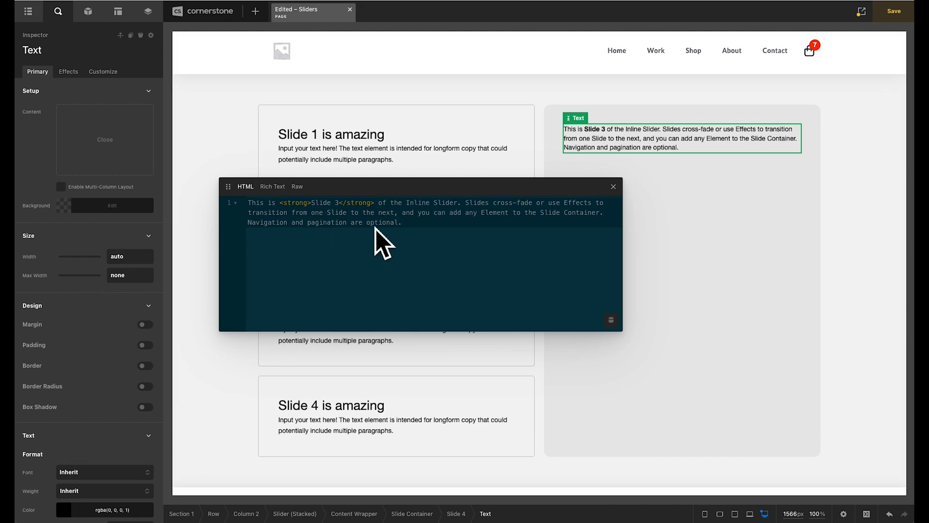
key("BackSpace")
type("4")
left_click(614, 186)
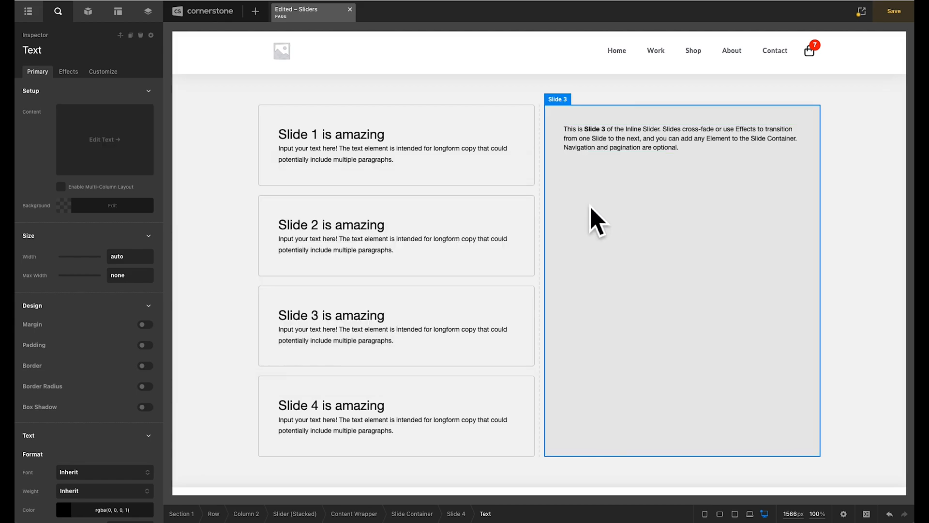
left_click(400, 399)
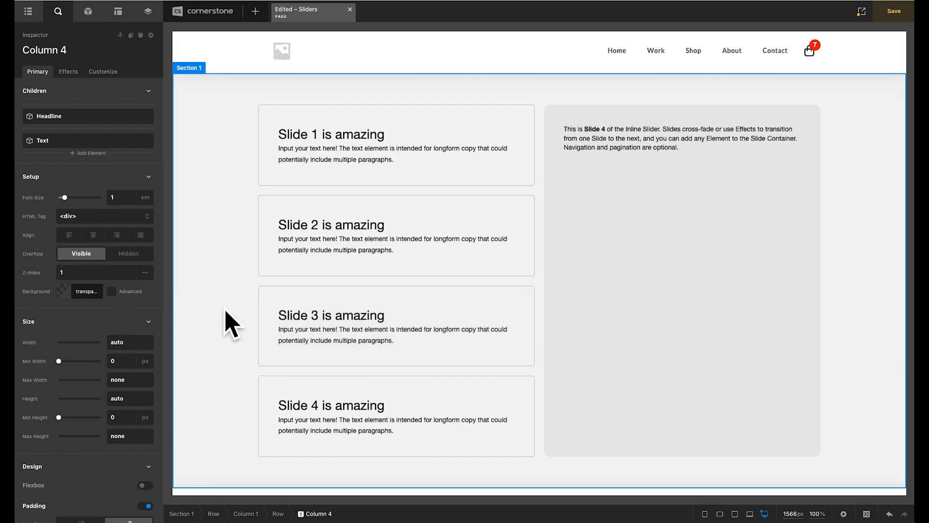
Add a second custom attribute named data-x-slide-goto-trigger with the value mouseenter to the first card column.
left_click(302, 185)
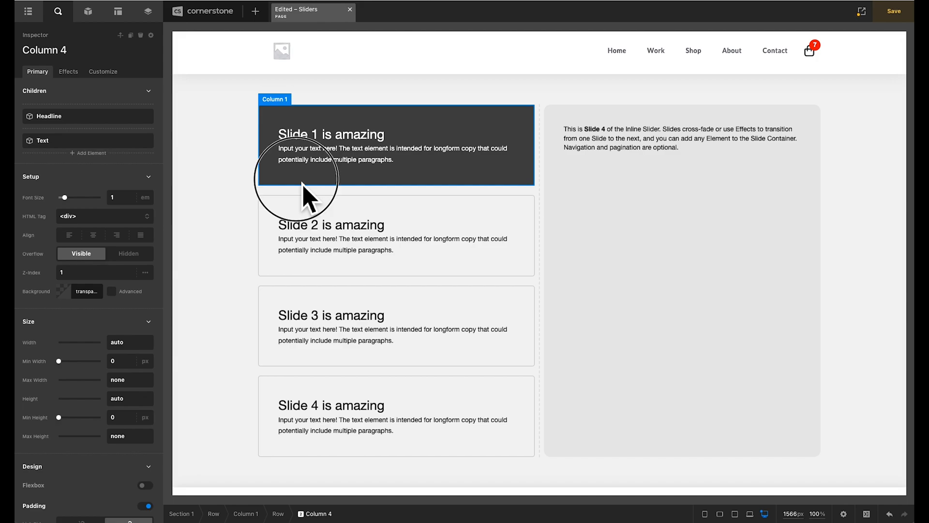
left_click(105, 72)
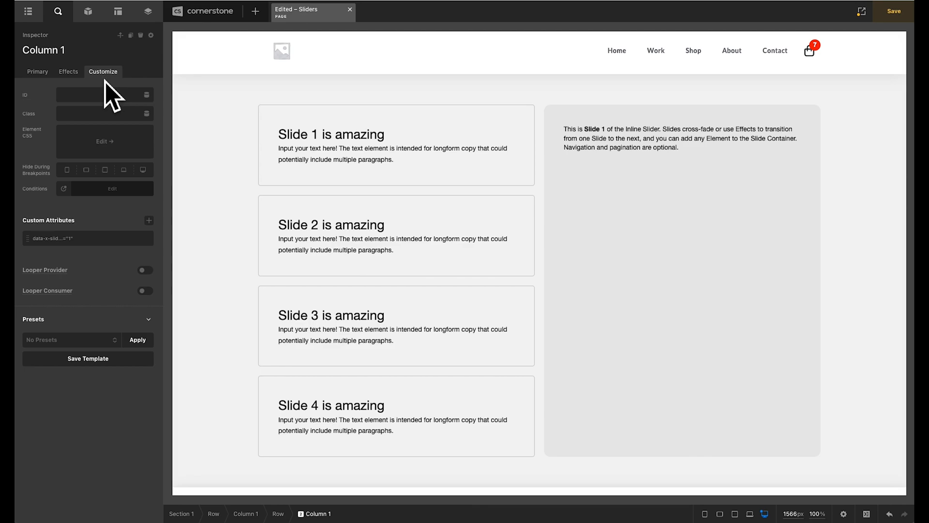
left_click(68, 243)
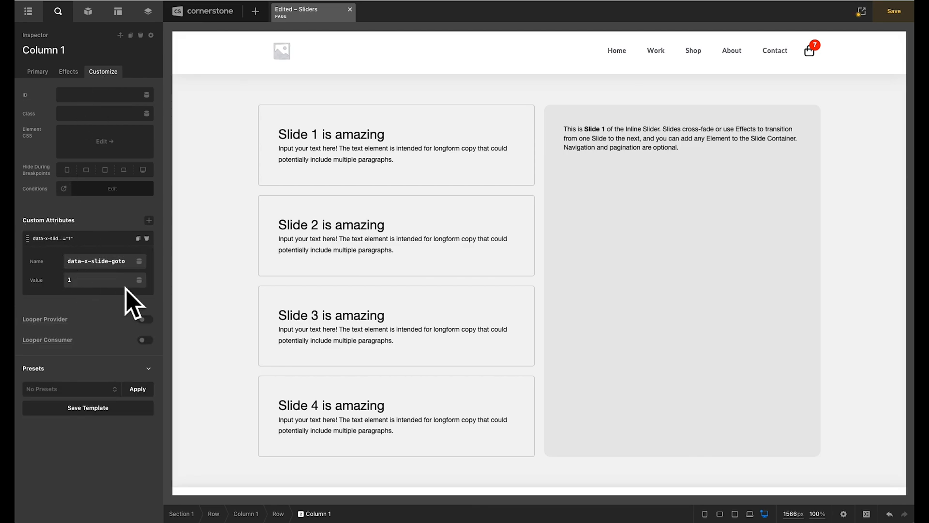
left_click(149, 220)
left_click(94, 281)
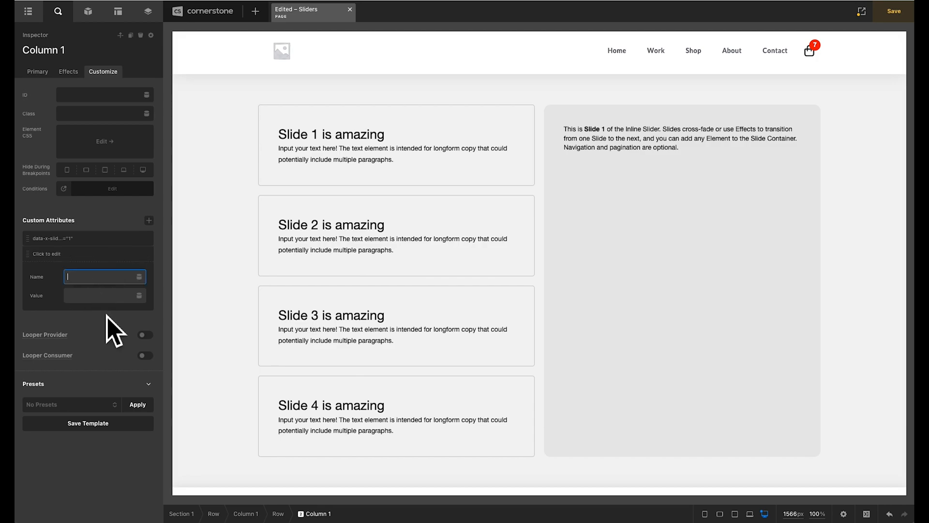
type("data")
type("-x-slide-goto-trigger")
key("Return")
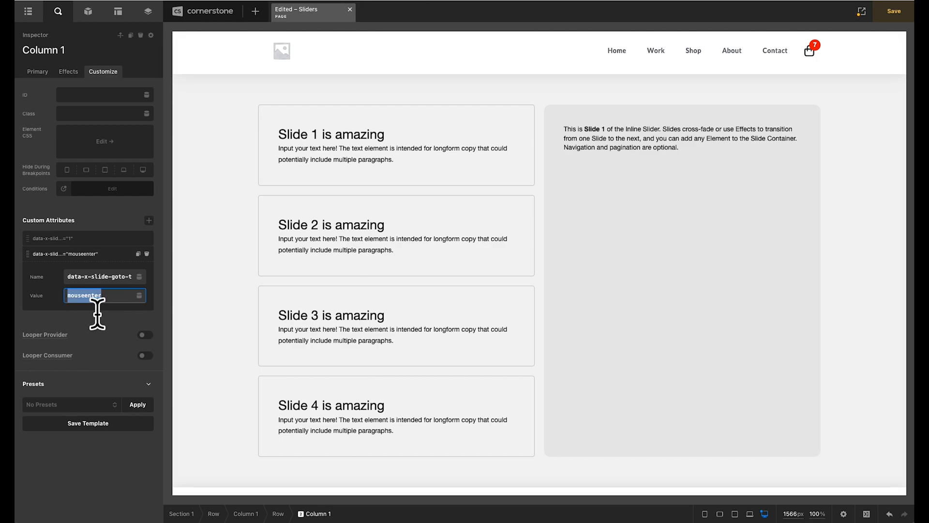
Add a second custom attribute named data-x-slide-goto-trigger with the value mouseenter to the second card column.
left_click(297, 272)
left_click(107, 74)
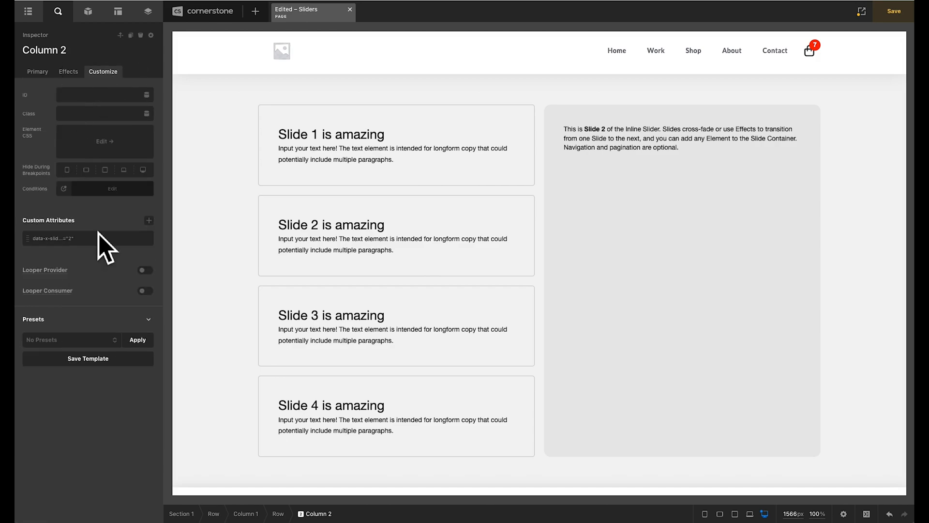
left_click(148, 221)
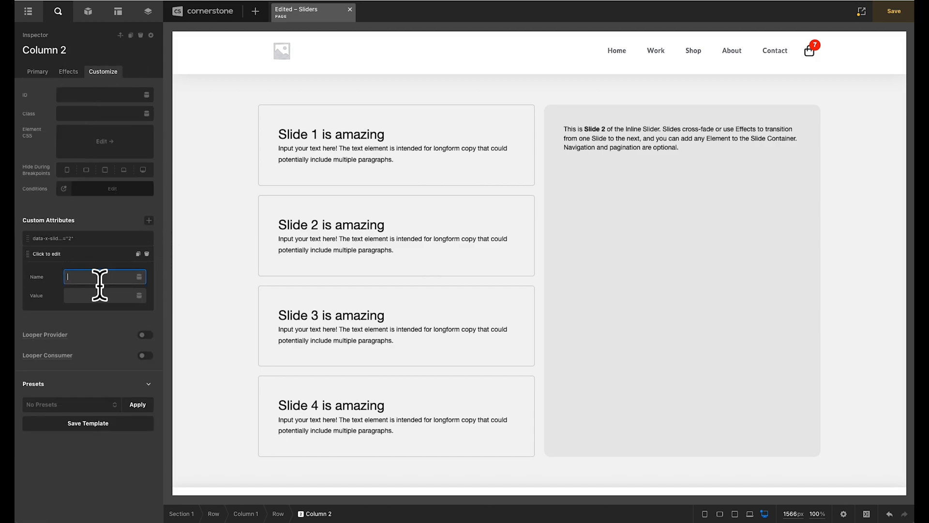
key("ctrl+v")
left_click(102, 298)
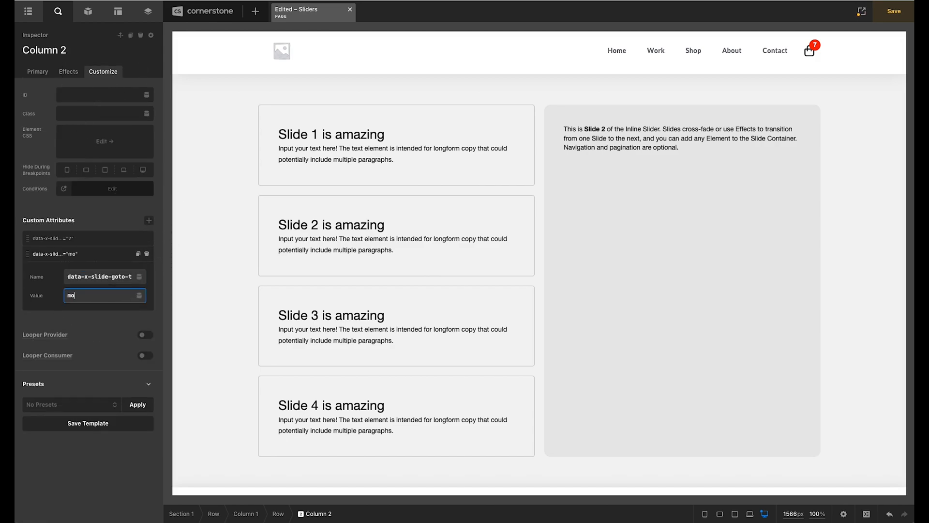
Add a second custom attribute named data-x-slide-goto-trigger with the value mouseenter to the third card column.
left_click(289, 312)
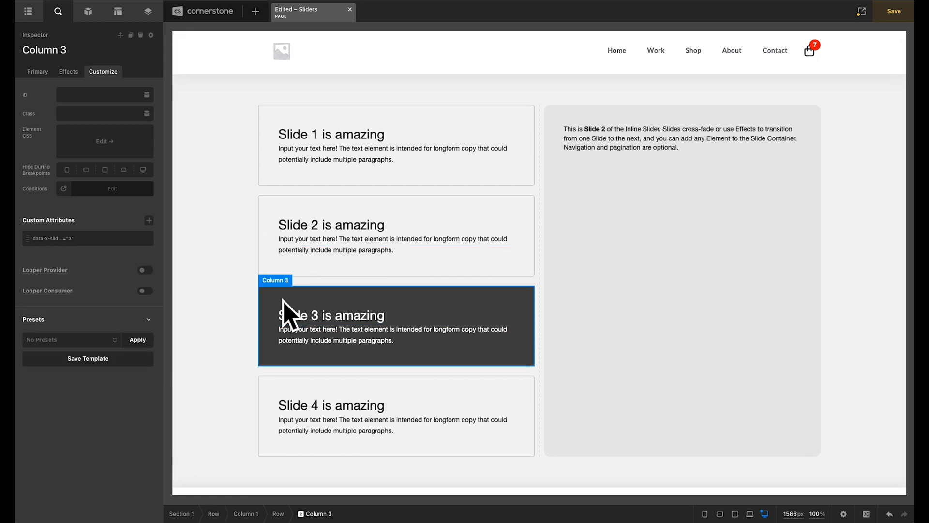
left_click(107, 74)
left_click(148, 220)
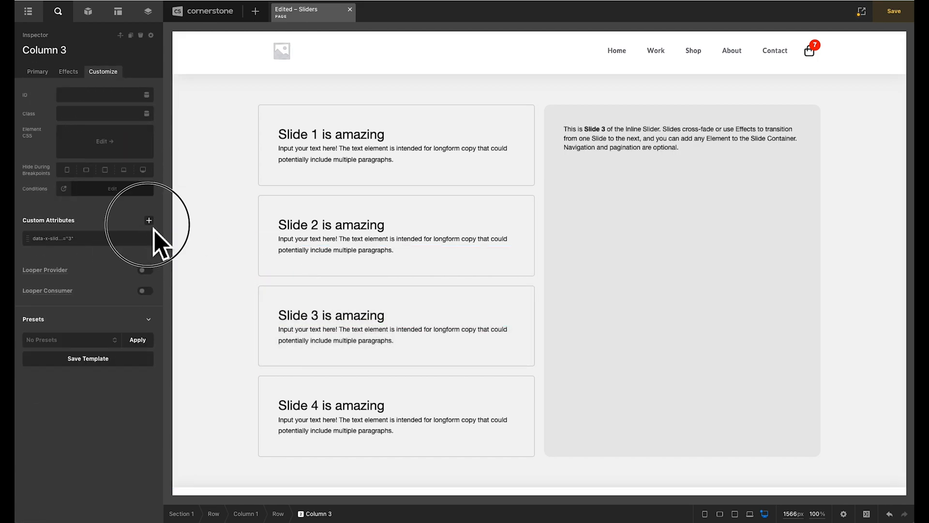
left_click(103, 276)
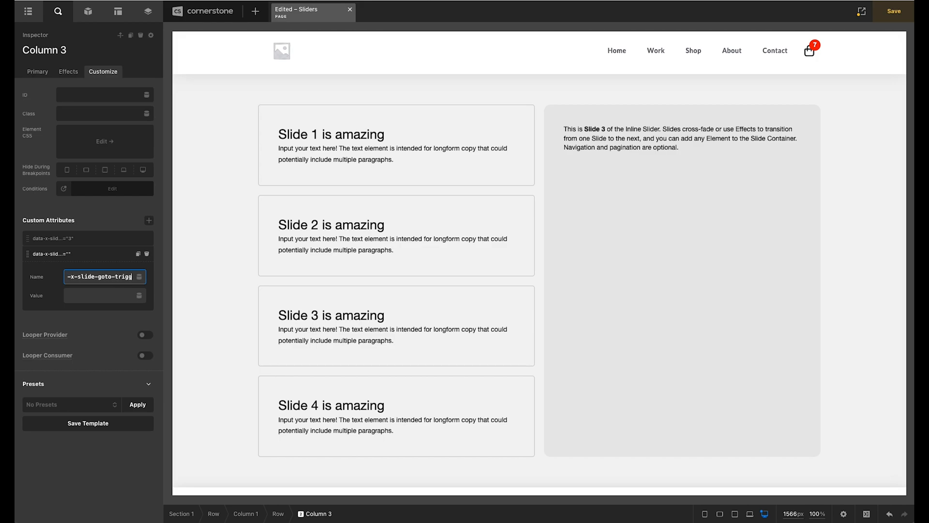
type("er")
key("Tab")
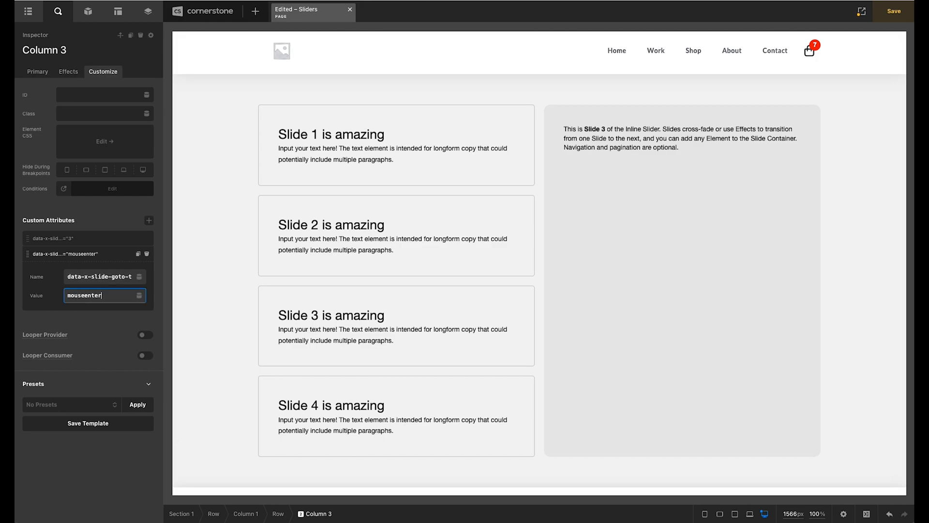
Add a second custom attribute named data-x-slide-goto-trigger with the value mouseenter to the fourth card column and save the page.
left_click(310, 416)
left_click(107, 72)
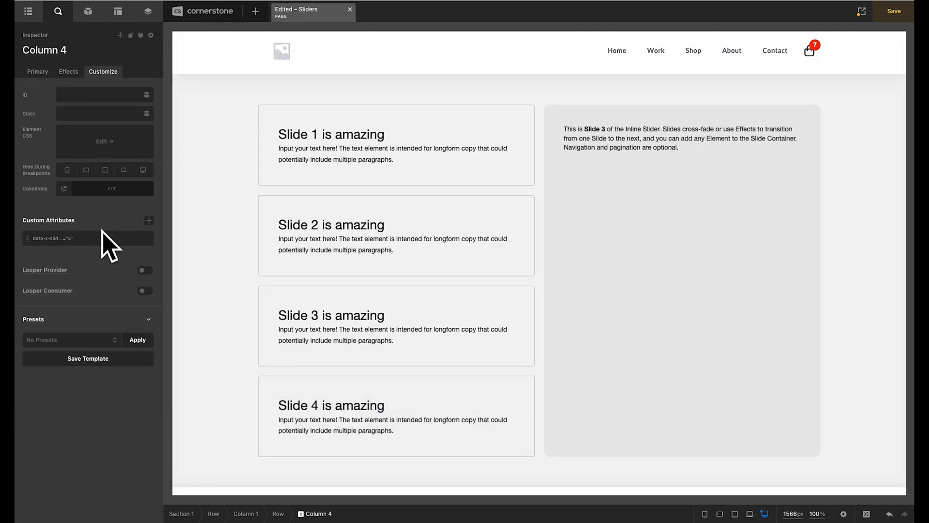
left_click(149, 221)
left_click(100, 277)
type("data-x-slide-goto-trigger")
left_click(100, 299)
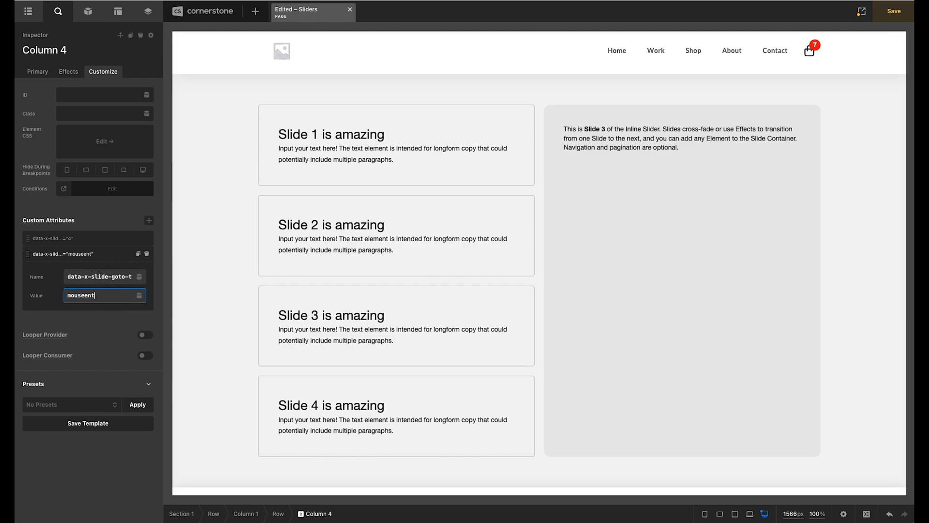
key("super+s")
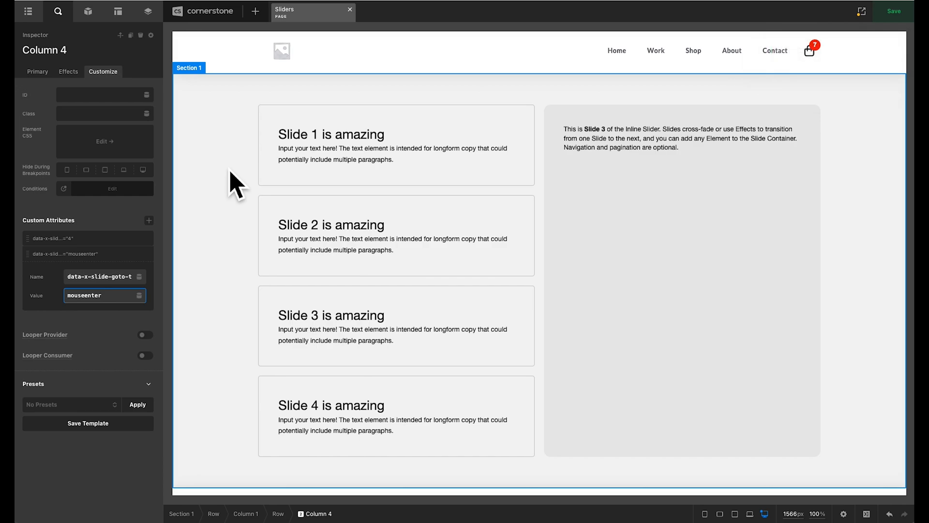
Test in the editor preview whether pointing at the cards switches the stacked slider, and save the page again.
mouse_move(292, 170)
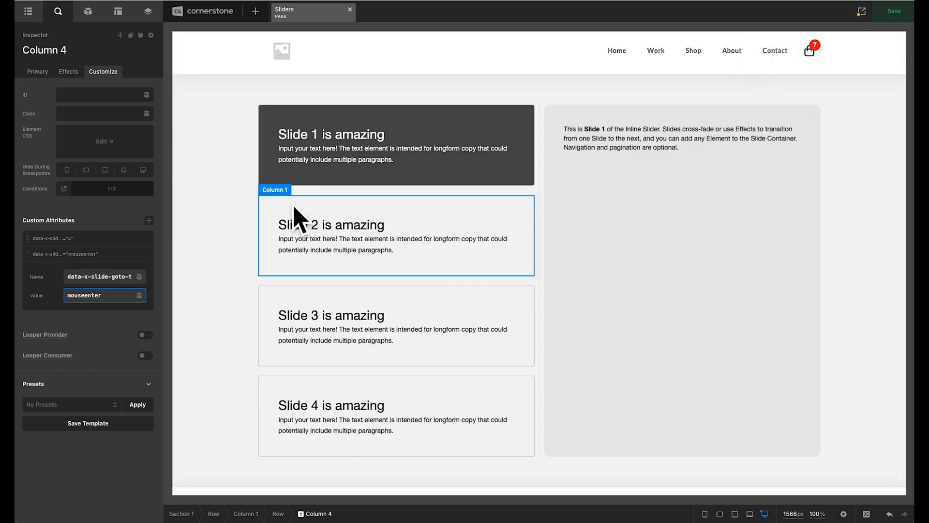
mouse_move(293, 208)
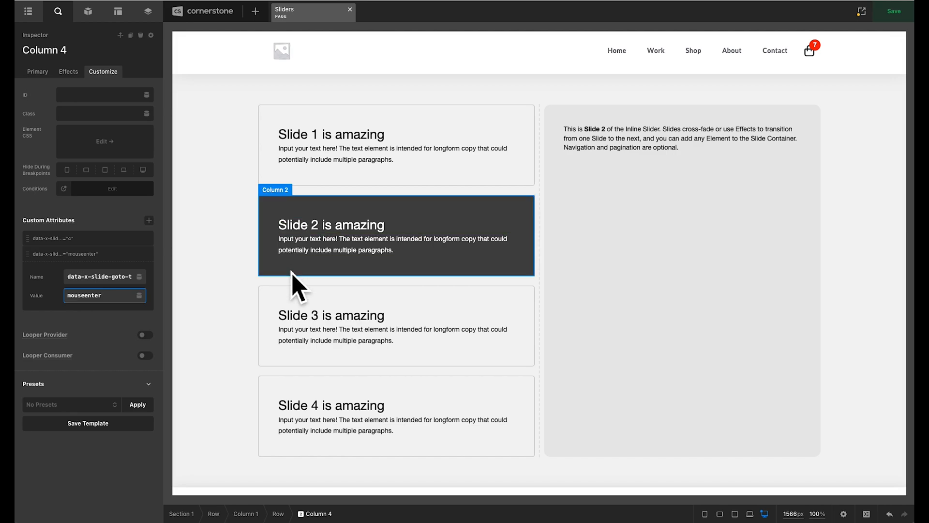
mouse_move(292, 297)
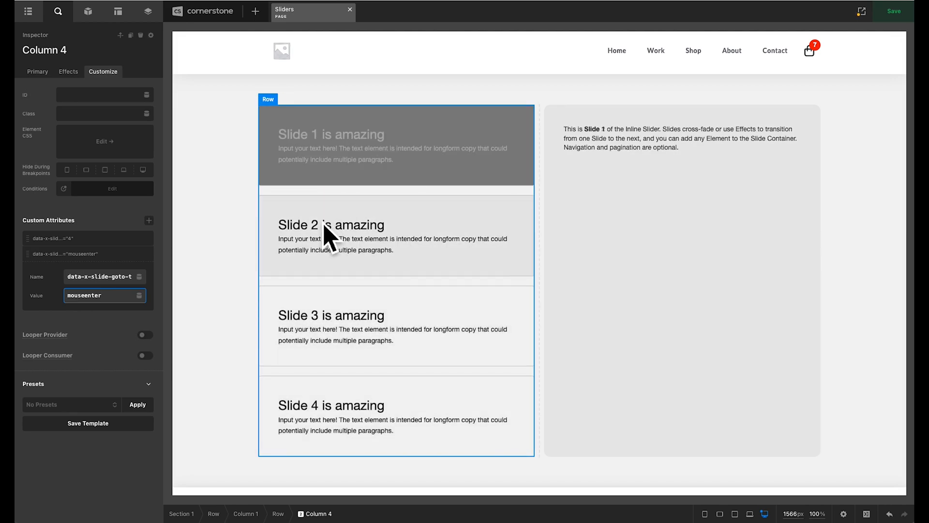
key("ctrl+s")
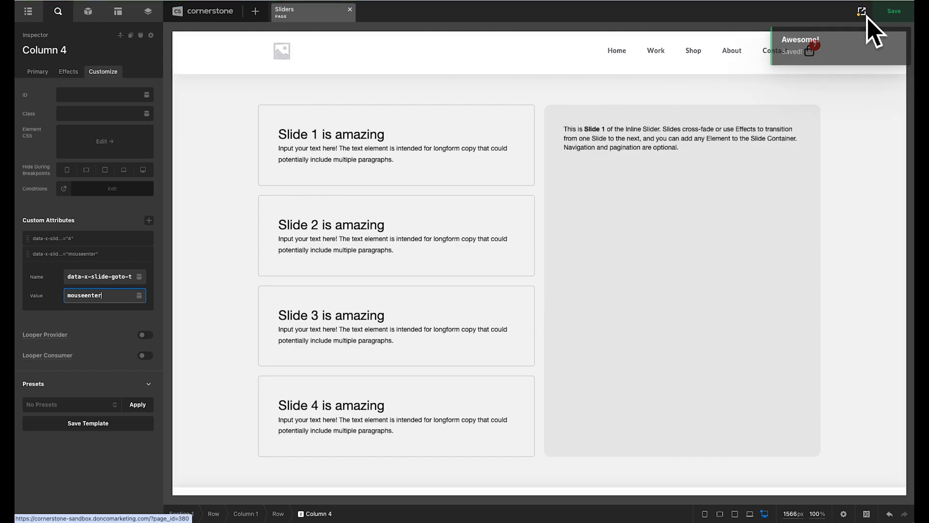
Open the live page and test whether moving over each of the four cards switches the slider to its matching slide.
left_click(688, 0)
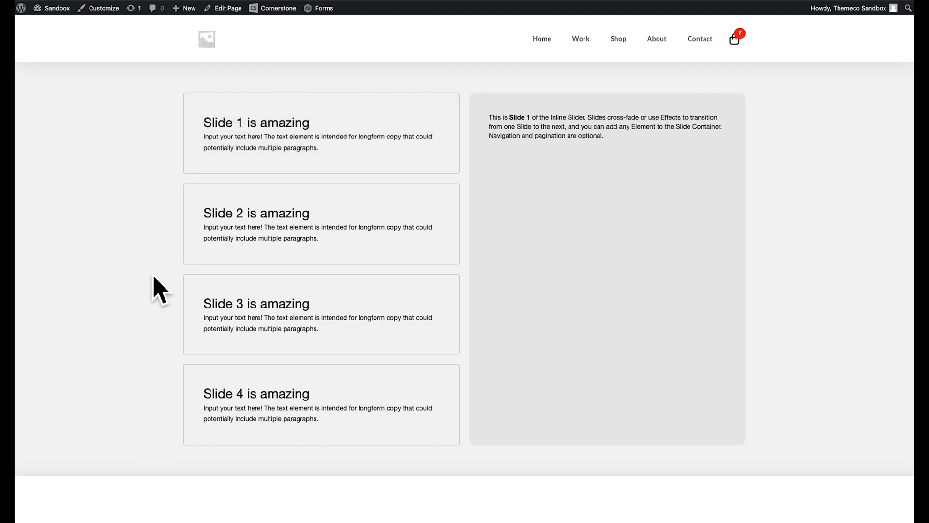
left_click(212, 309)
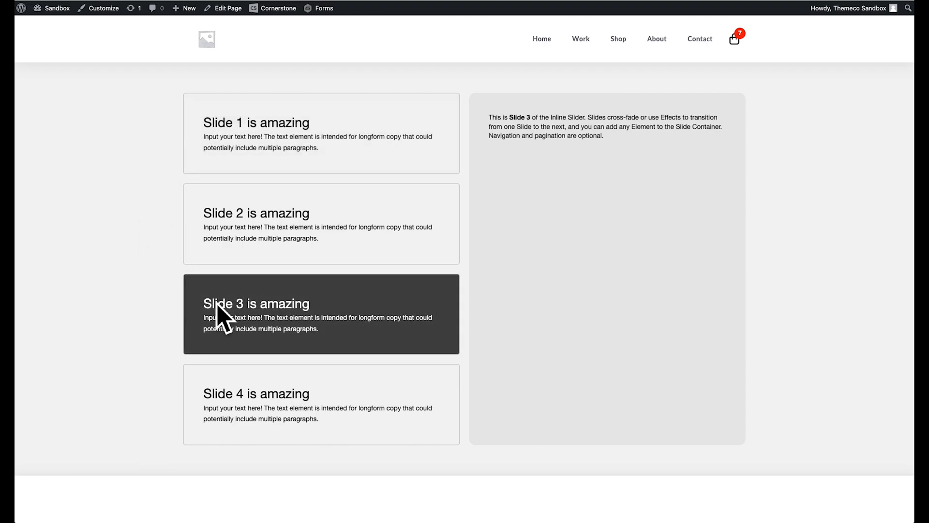
left_click(234, 247)
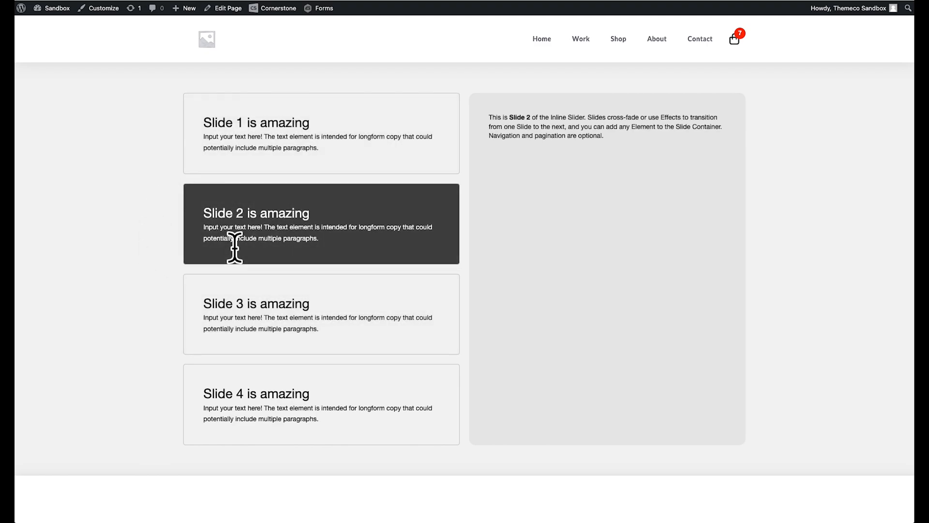
left_click(239, 290)
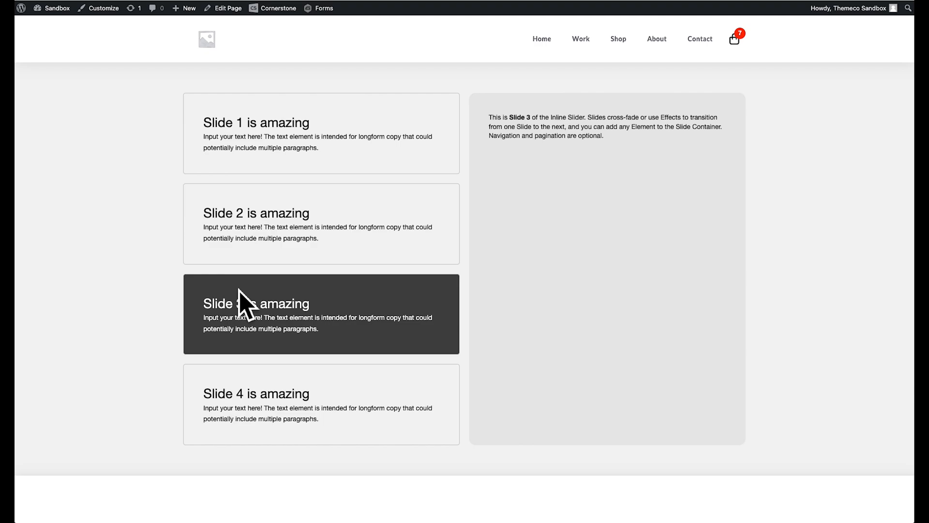
left_click(249, 380)
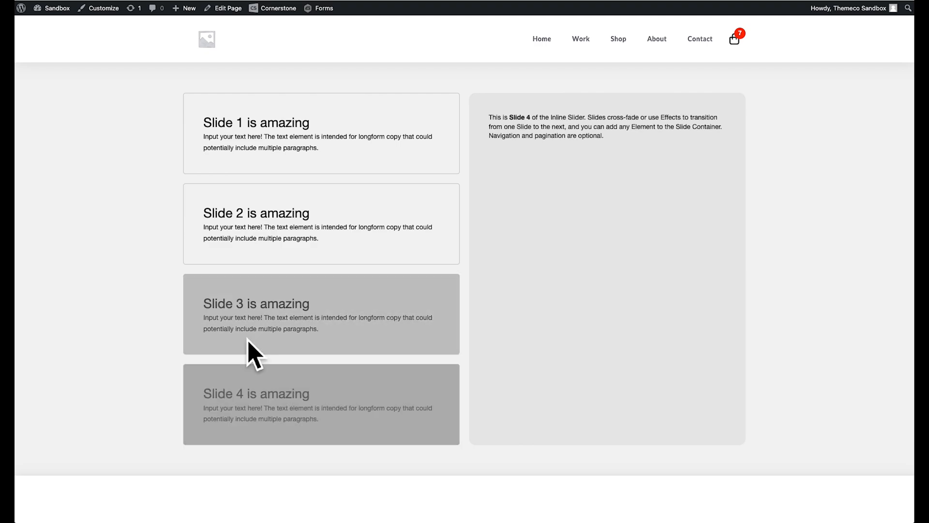
left_click(254, 309)
left_click(273, 218)
left_click(285, 165)
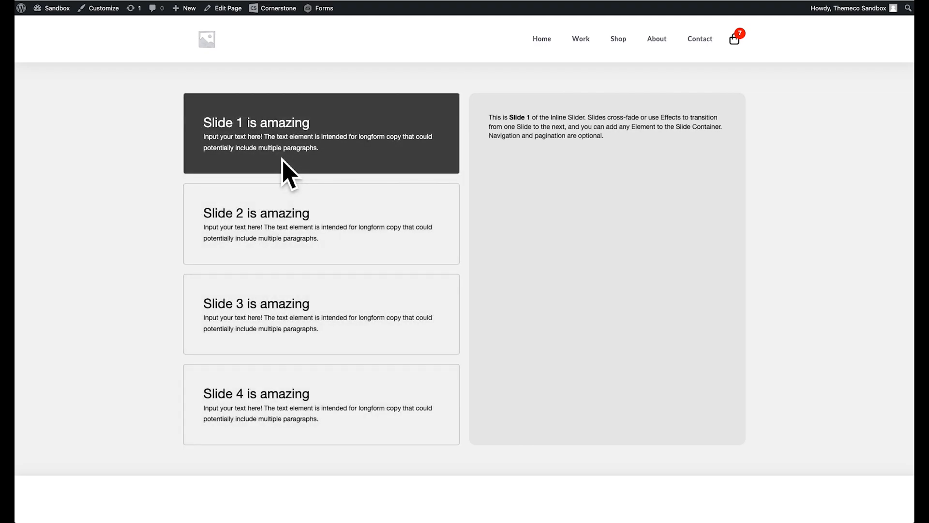